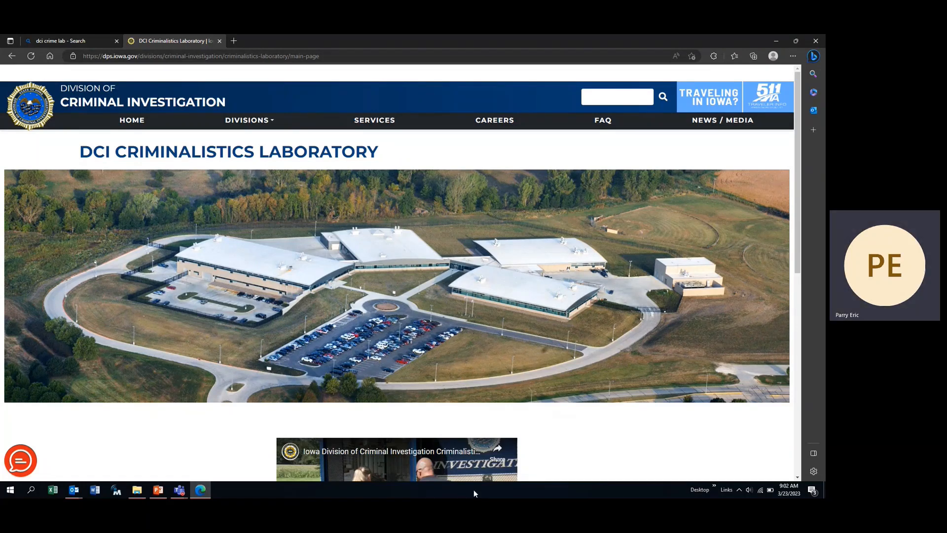
# - Open the DNA Profiling Convicted Offender Unit page from Laboratory Sections
pyautogui.scroll(-2, 303, 198)
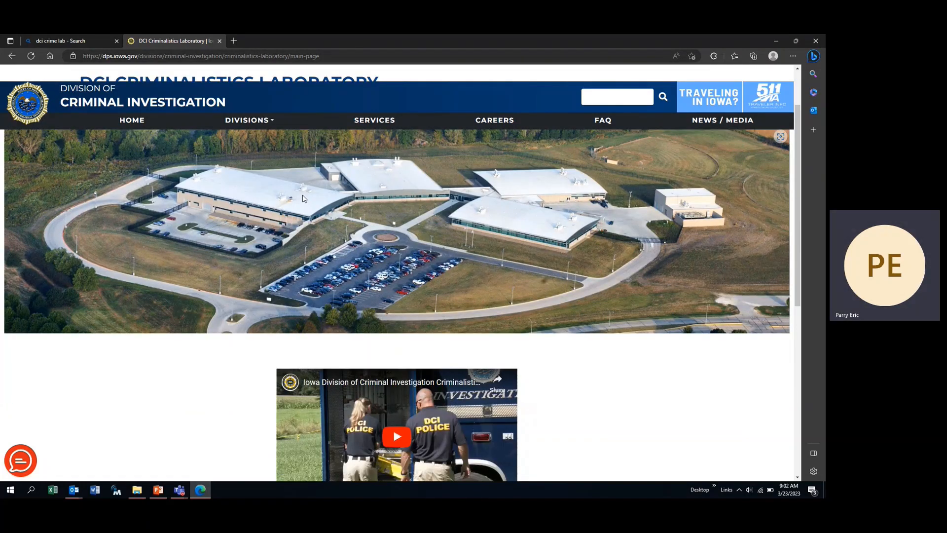
pyautogui.scroll(-7, 303, 198)
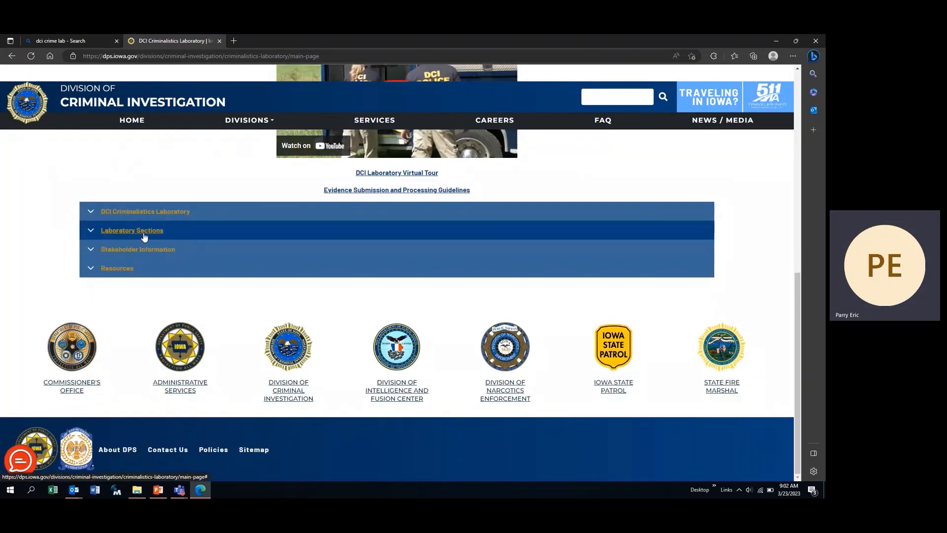
pyautogui.click(144, 235)
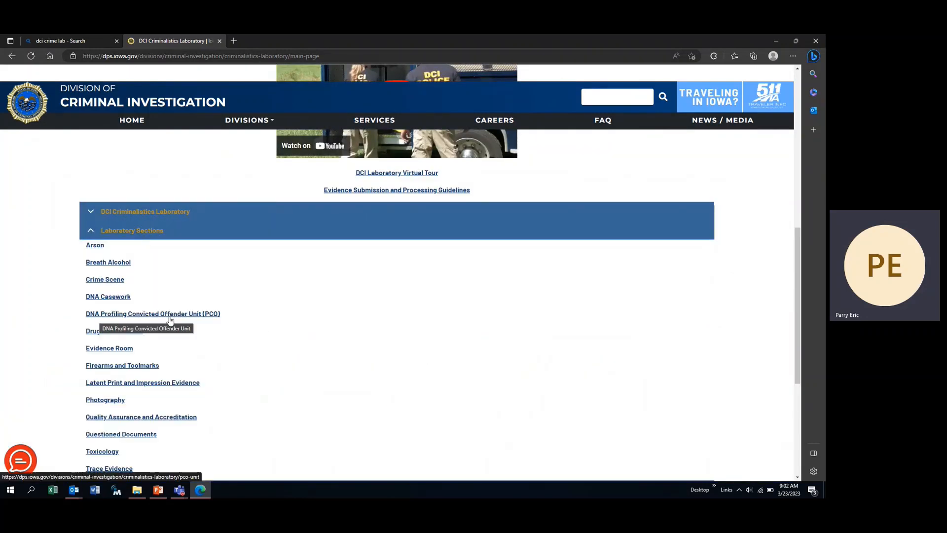
pyautogui.click(201, 316)
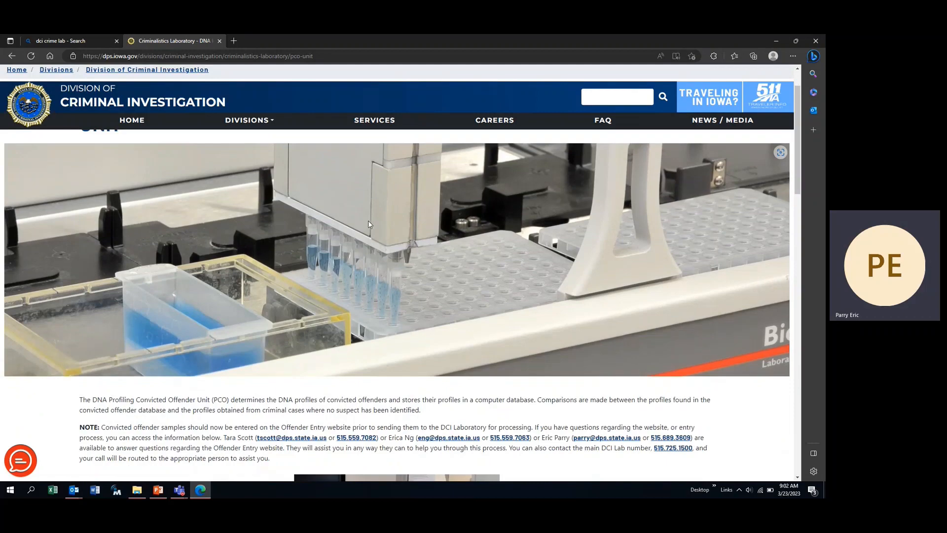
# - Open the Convicted Offender DNA Web Program link in a new tab
pyautogui.scroll(-10, 368, 220)
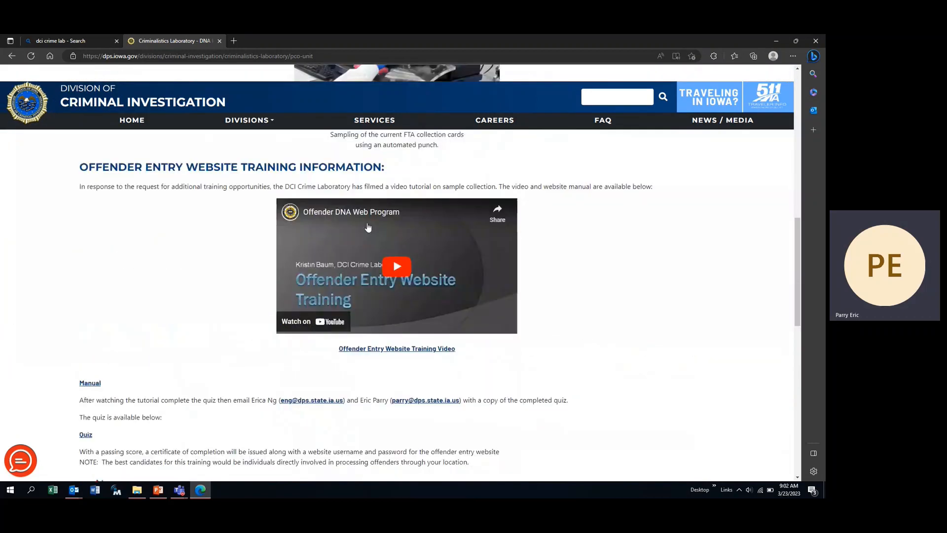
pyautogui.scroll(-4, 368, 227)
pyautogui.scroll(6, 368, 228)
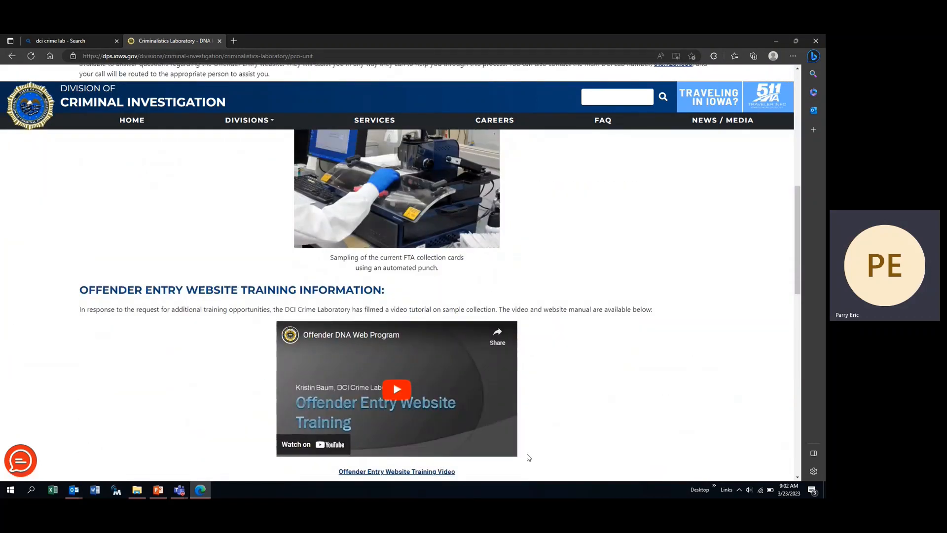
pyautogui.scroll(-1, 585, 242)
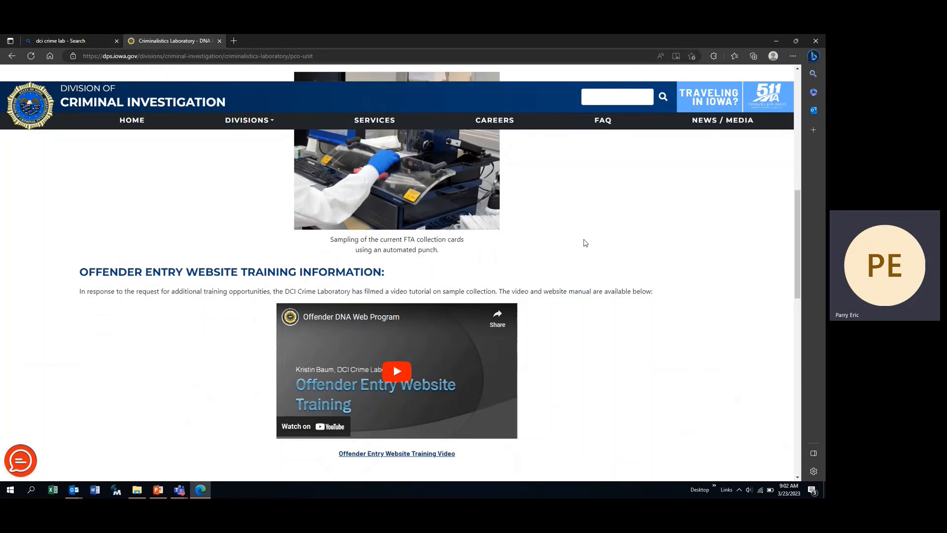
pyautogui.scroll(-3, 585, 242)
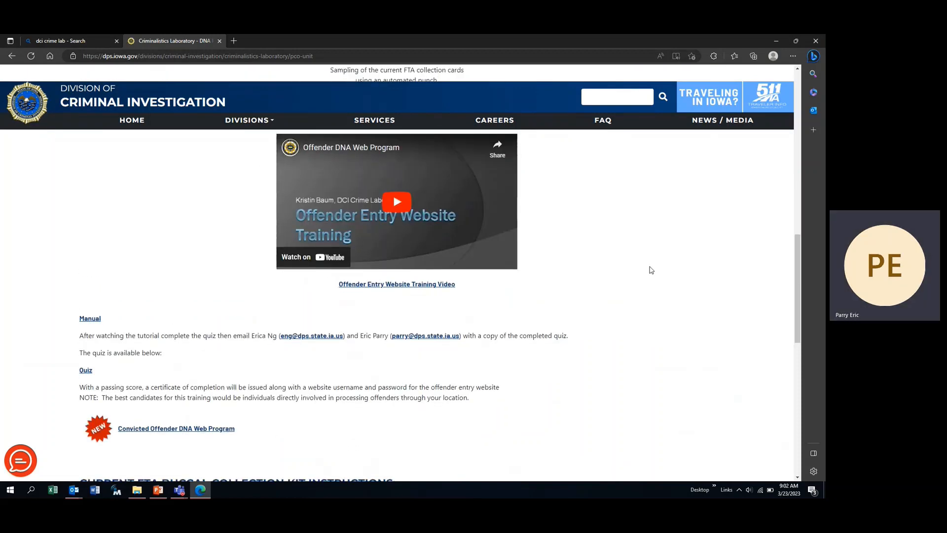
pyautogui.scroll(-1, 402, 404)
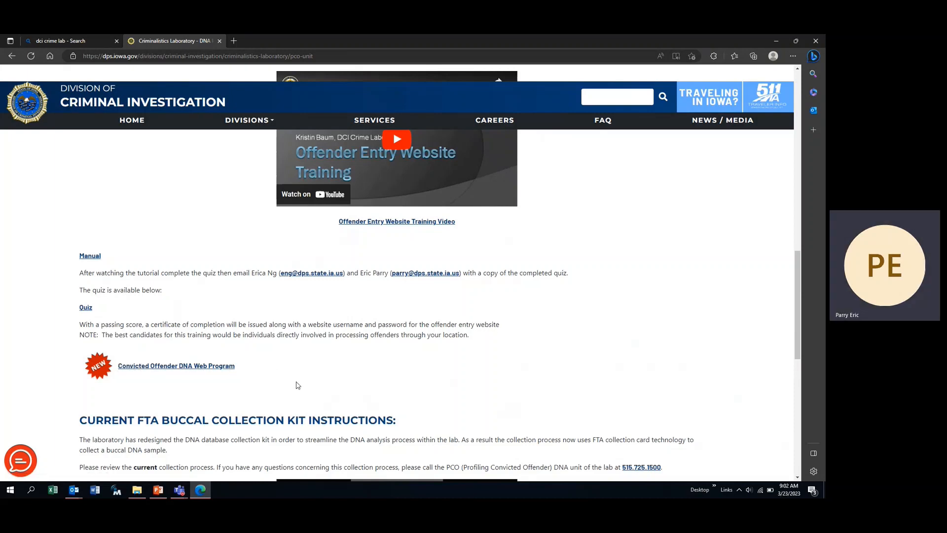
pyautogui.rightClick(196, 371)
pyautogui.click(241, 235)
# - Log in to CODNA Prelog from its login tab with the account password
pyautogui.click(265, 41)
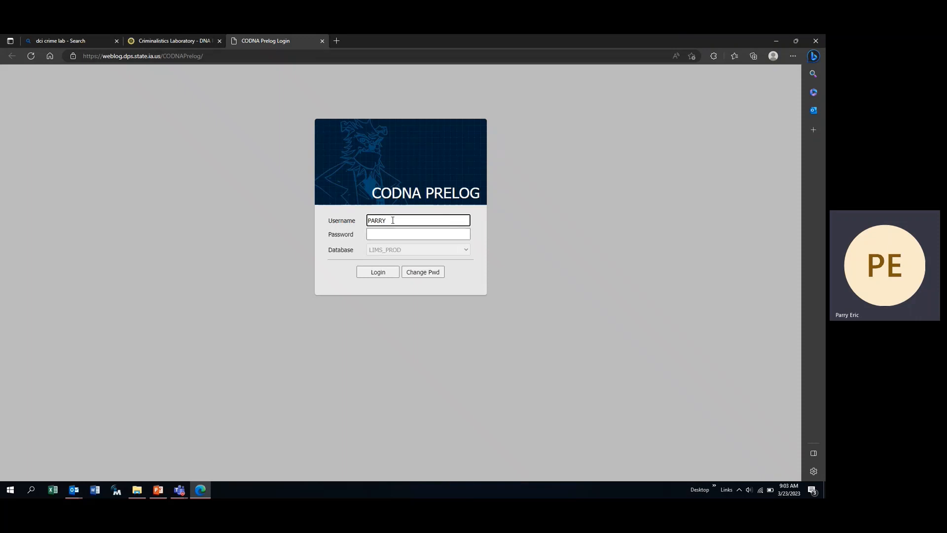
pyautogui.moveTo(392, 221); pyautogui.dragTo(212, 235)
pyautogui.click(386, 235)
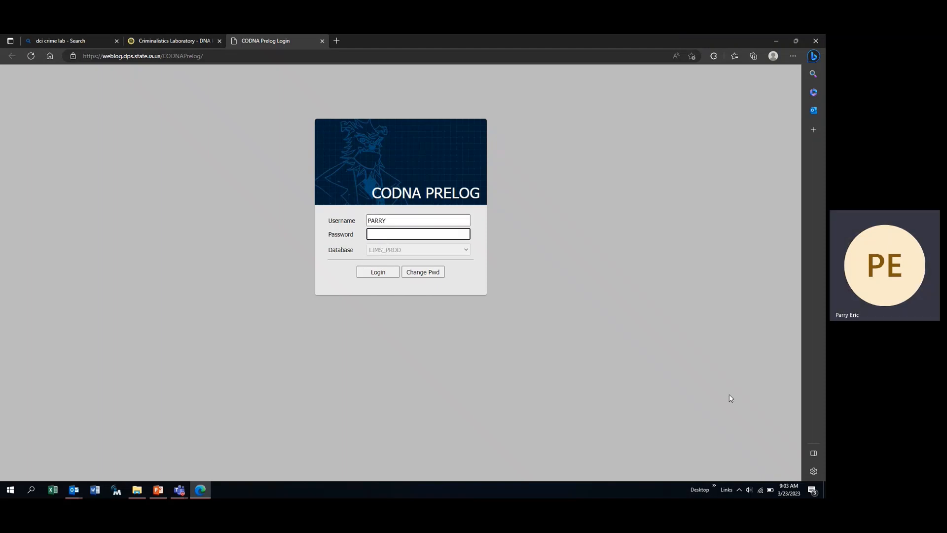
pyautogui.write('*****')
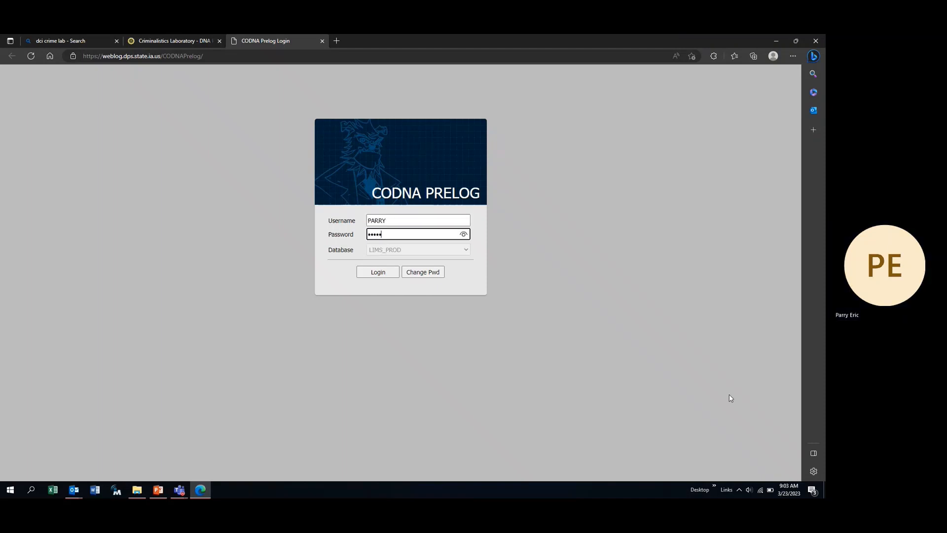
pyautogui.write('****')
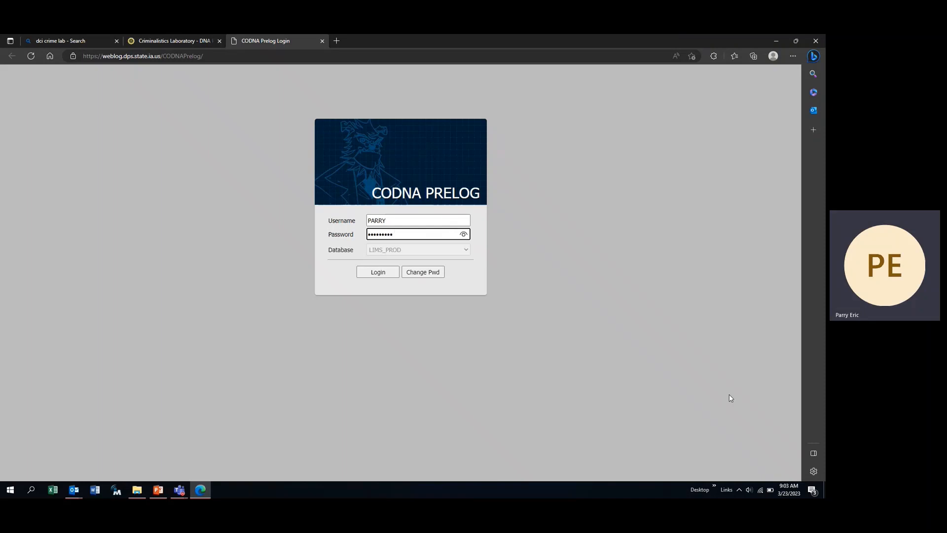
pyautogui.press('Return')
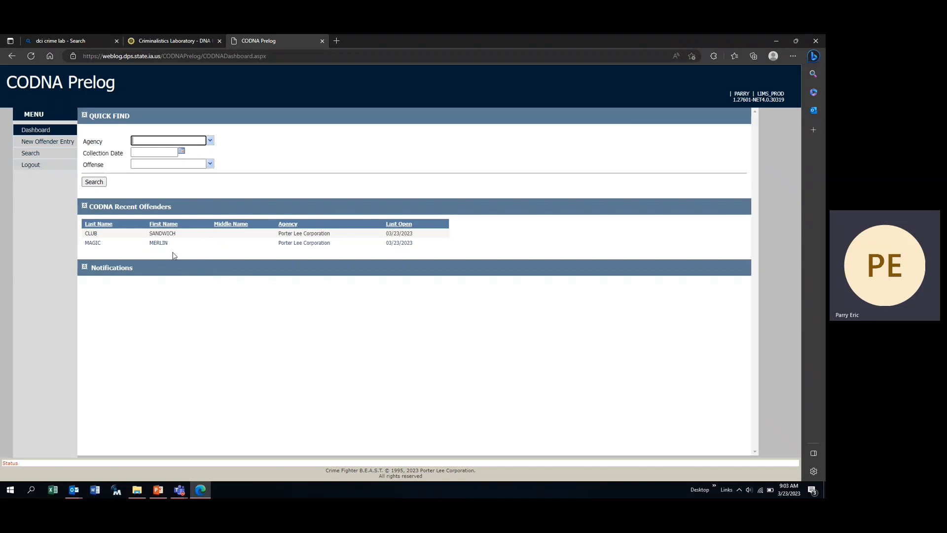
# - Collapse CODNA Recent Offenders and bring up the offender Search form
pyautogui.click(85, 207)
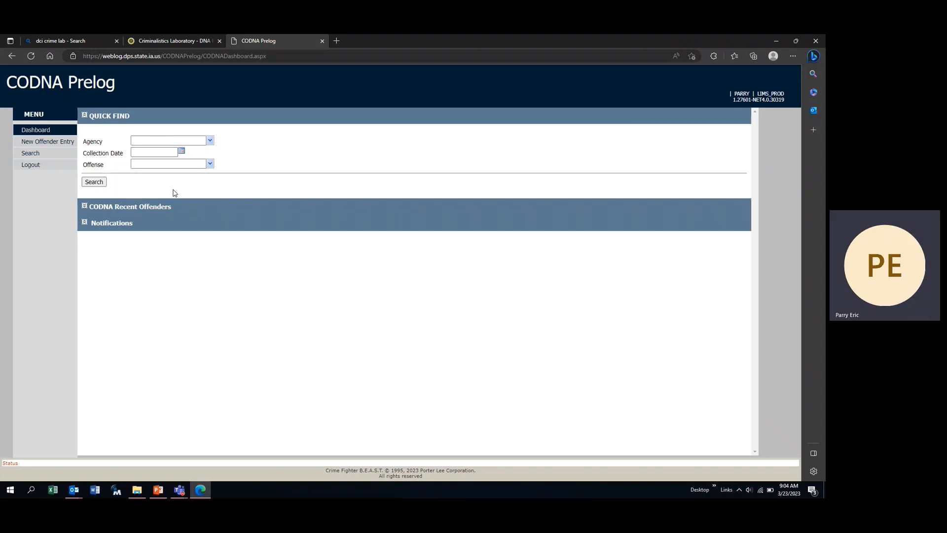
pyautogui.click(35, 159)
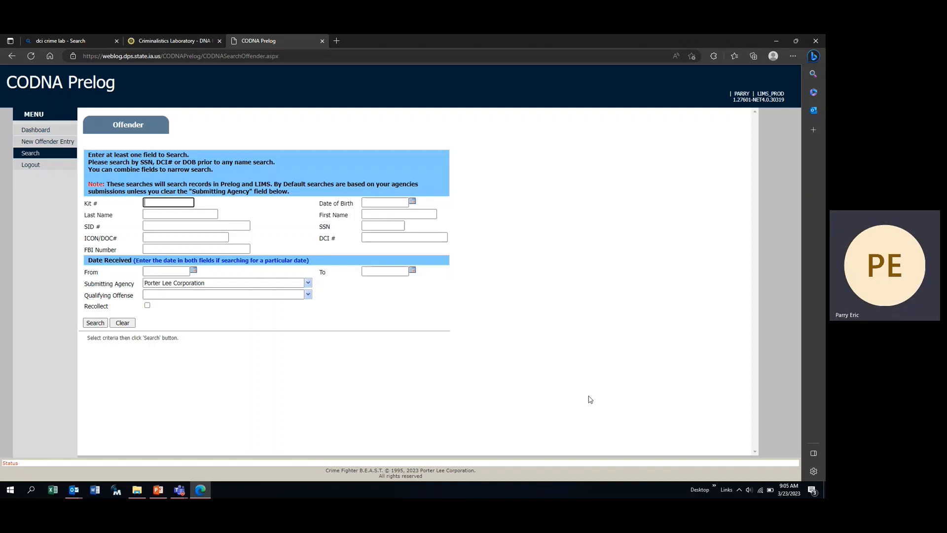
# - Search offenders by SSN 000-00-2000, then search again by SSN 000-00-0101
pyautogui.click(375, 226)
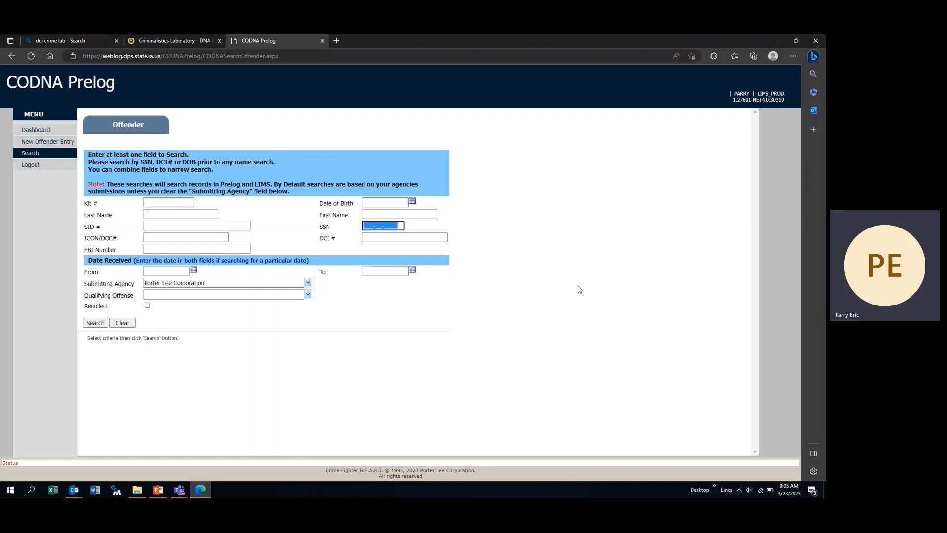
pyautogui.write('000-00-')
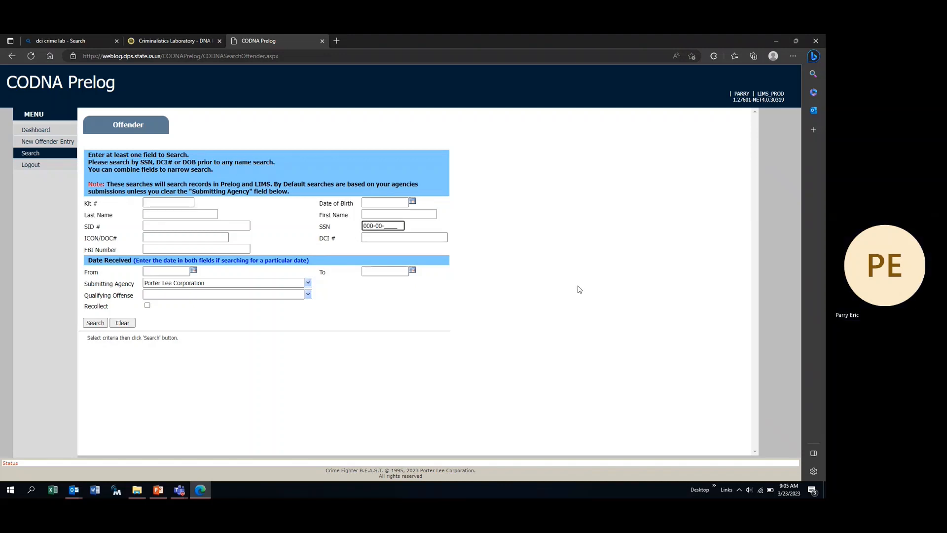
pyautogui.write('2000')
pyautogui.click(96, 322)
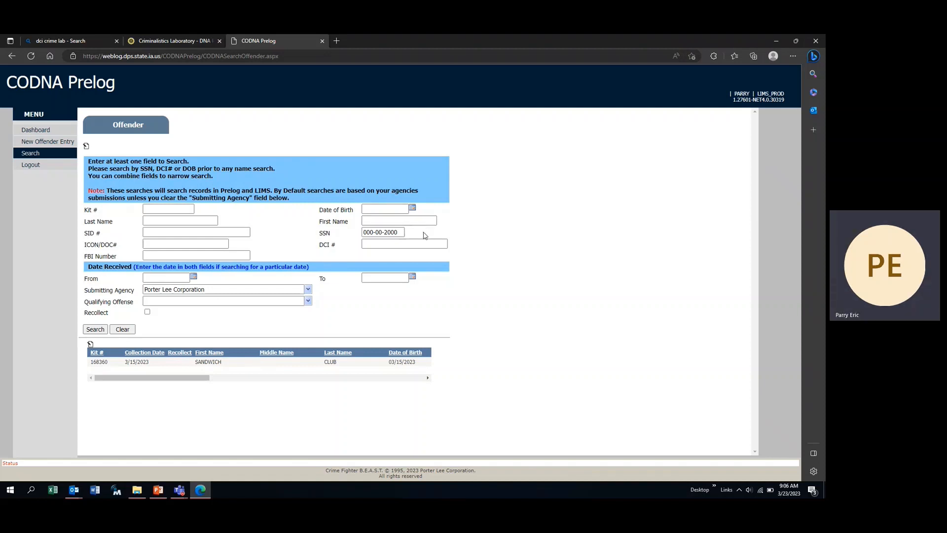
pyautogui.moveTo(399, 232); pyautogui.dragTo(283, 243)
pyautogui.write('000-00-')
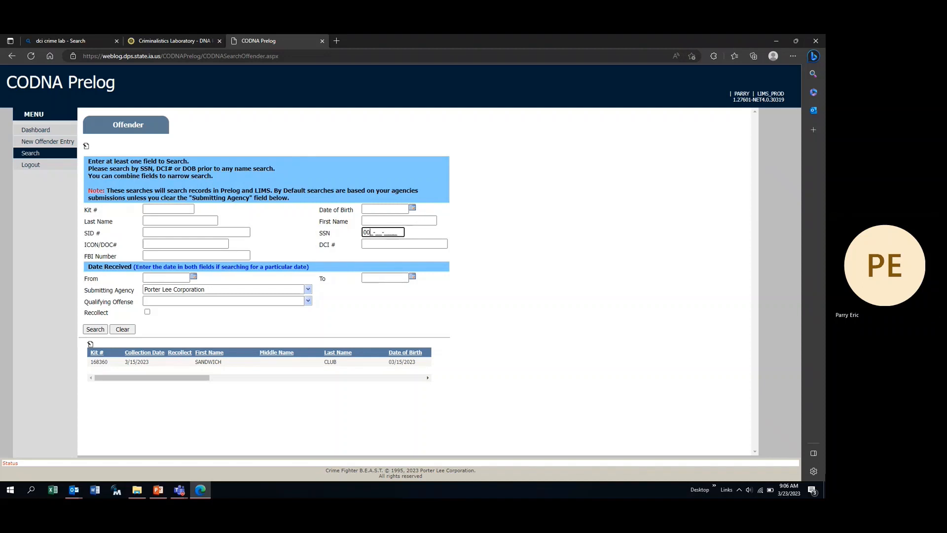
pyautogui.write('0101')
pyautogui.click(95, 329)
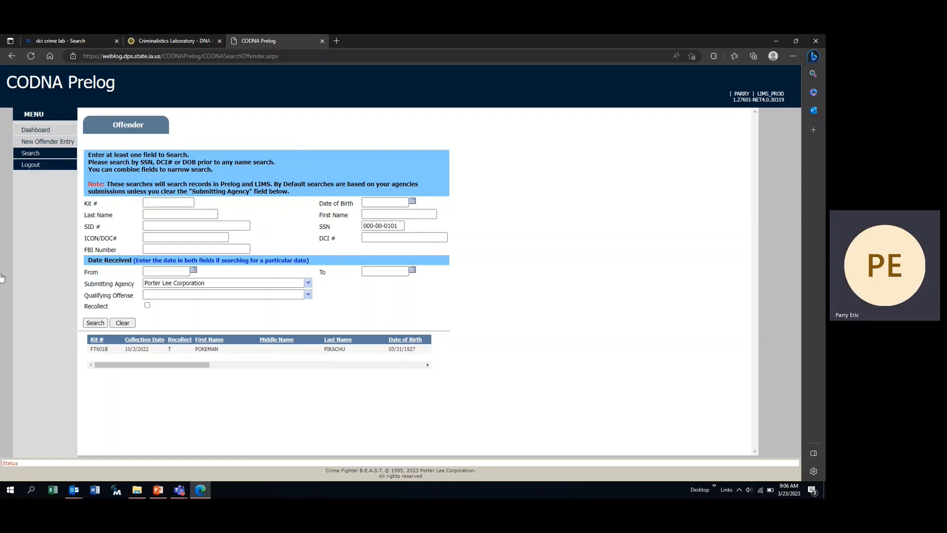
# - Search SSN 000-00-1006, which finds no cases, then go to New Offender Entry
pyautogui.click(395, 227)
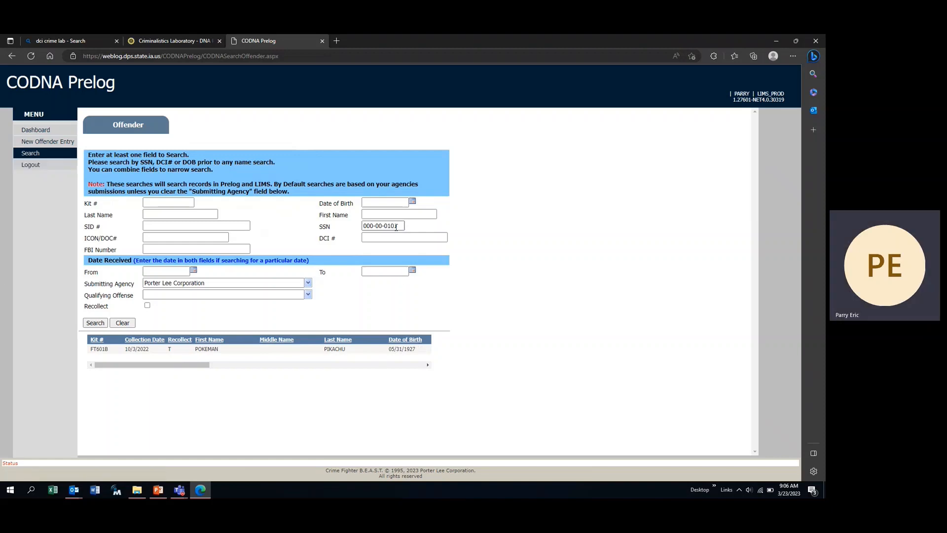
pyautogui.tripleClick(399, 226)
pyautogui.moveTo(397, 226); pyautogui.dragTo(322, 227)
pyautogui.press('Delete')
pyautogui.write('000-00-100')
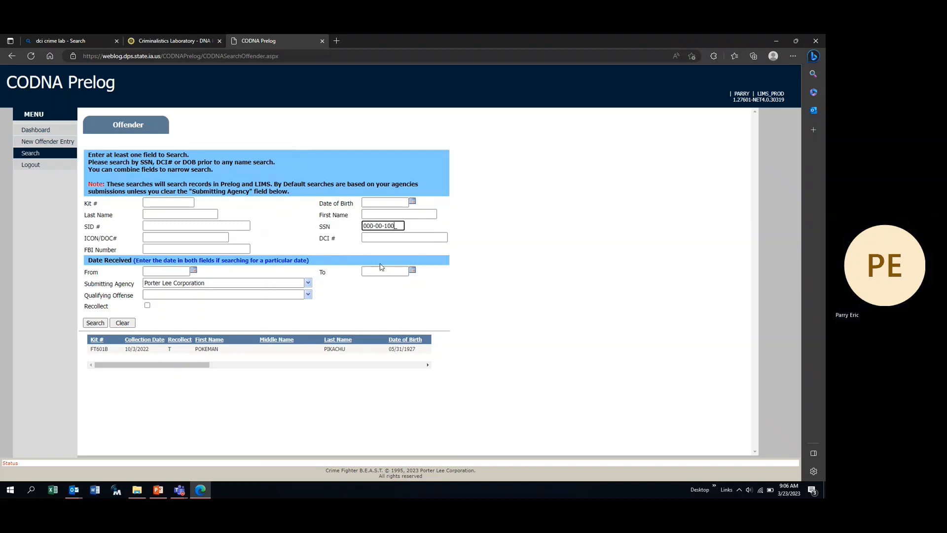
pyautogui.write('6')
pyautogui.click(96, 324)
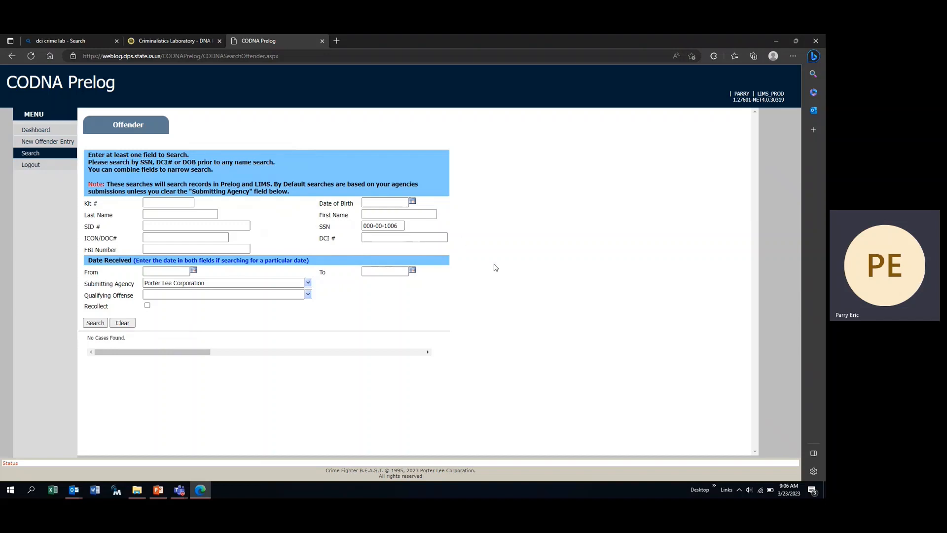
pyautogui.click(45, 142)
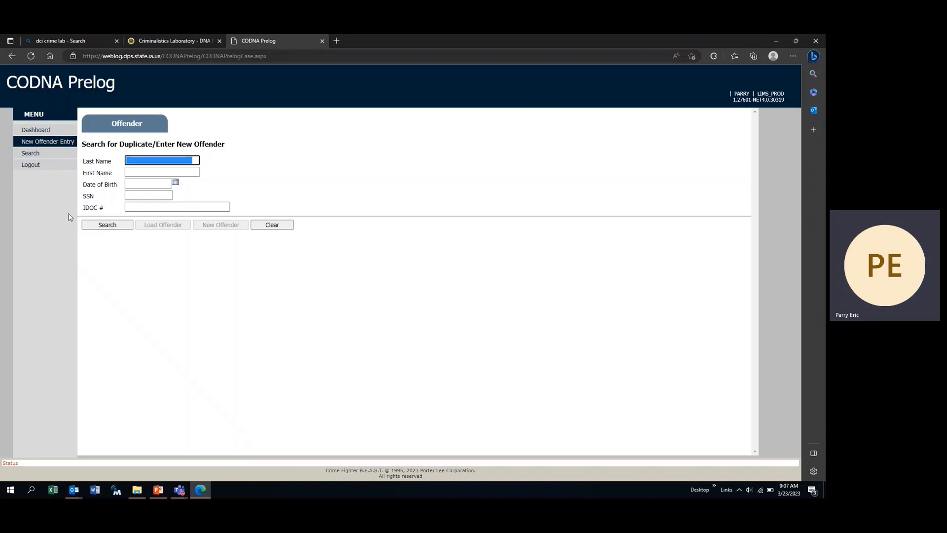
# - Run a duplicate check on SSN 000-00-1006 and start a New Offender record
pyautogui.click(154, 196)
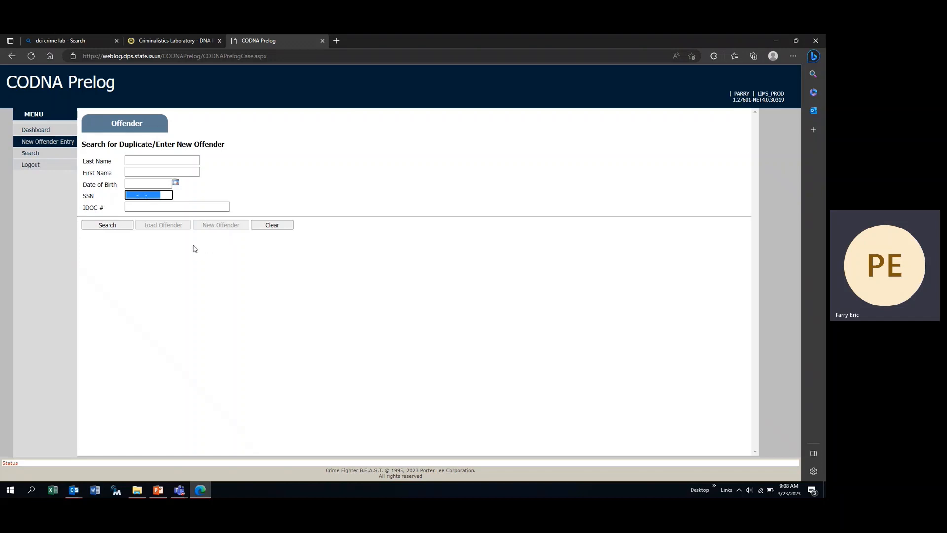
pyautogui.click(147, 194)
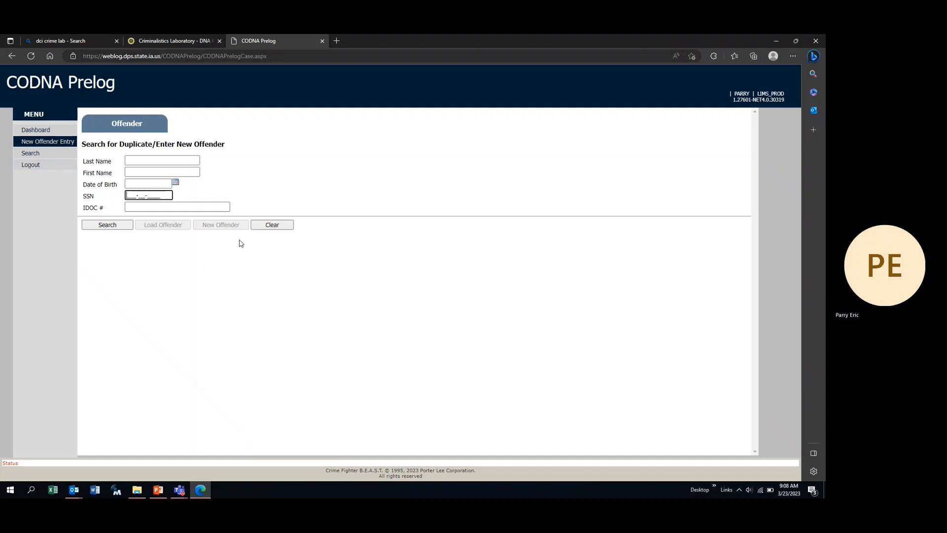
pyautogui.write('000-00-1006')
pyautogui.click(124, 228)
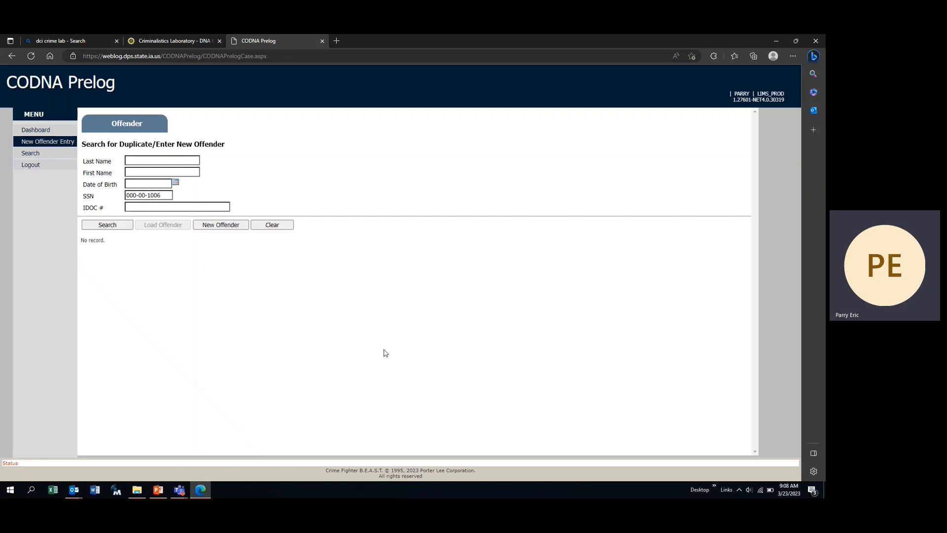
pyautogui.click(213, 228)
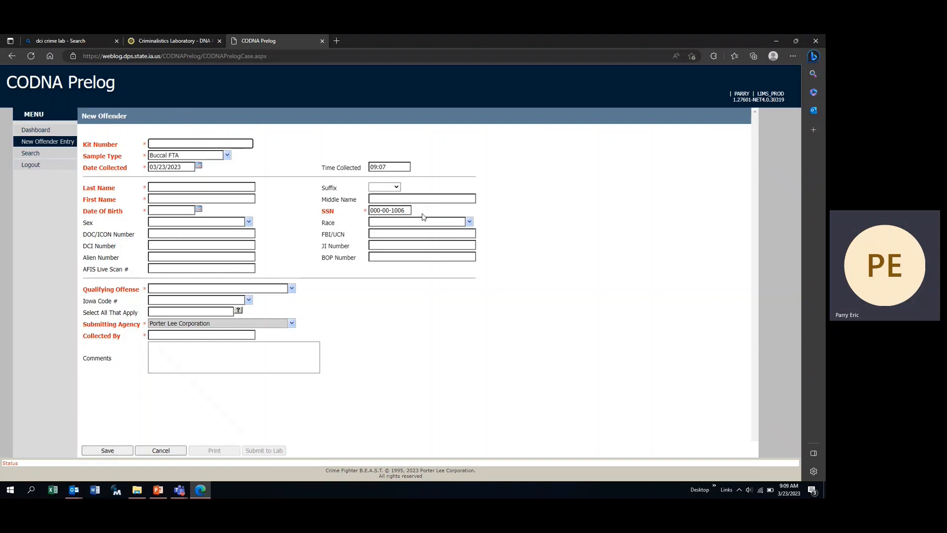
# - Attempt to save the empty New Offender form and dismiss the required-fields alert
pyautogui.click(107, 450)
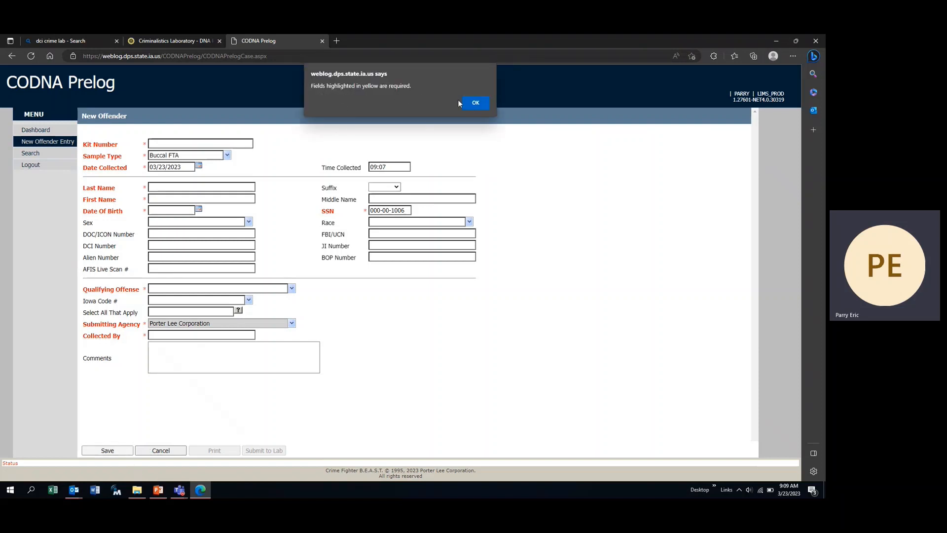
pyautogui.click(475, 102)
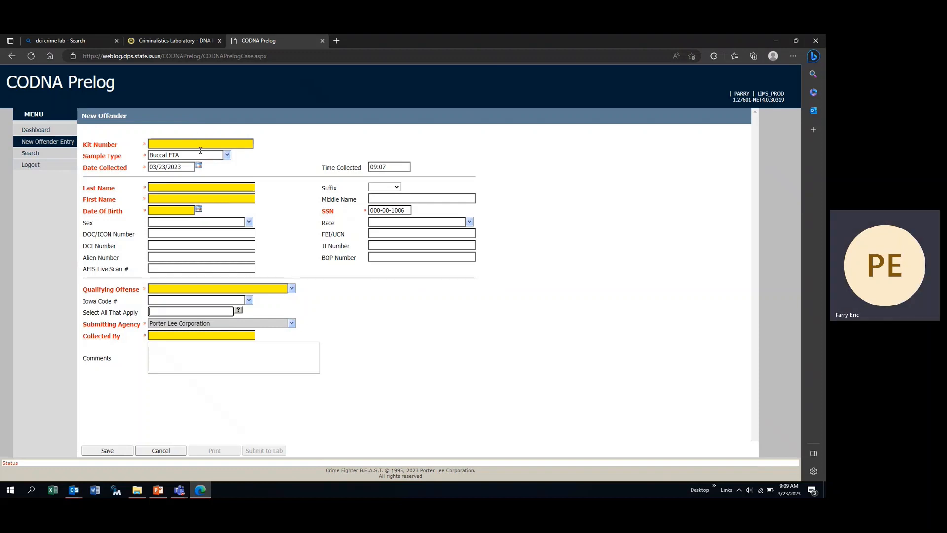
# - Enter kit number 103536 and the offender's last and first names
pyautogui.click(166, 143)
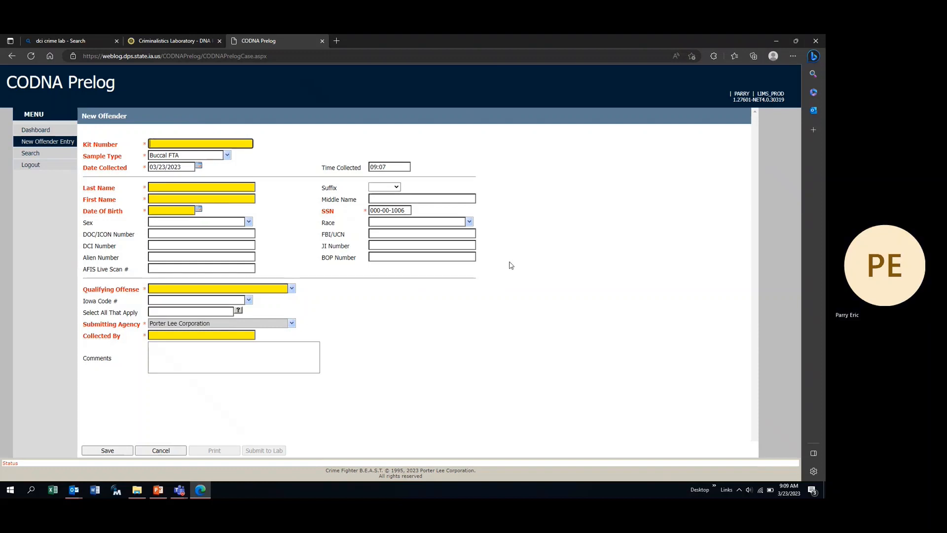
pyautogui.write('103536')
pyautogui.click(200, 186)
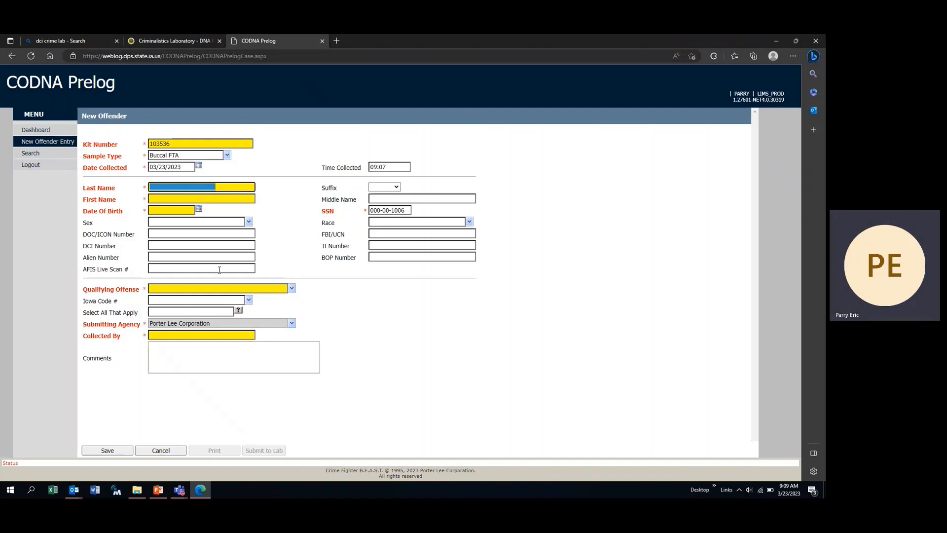
pyautogui.write('PA')
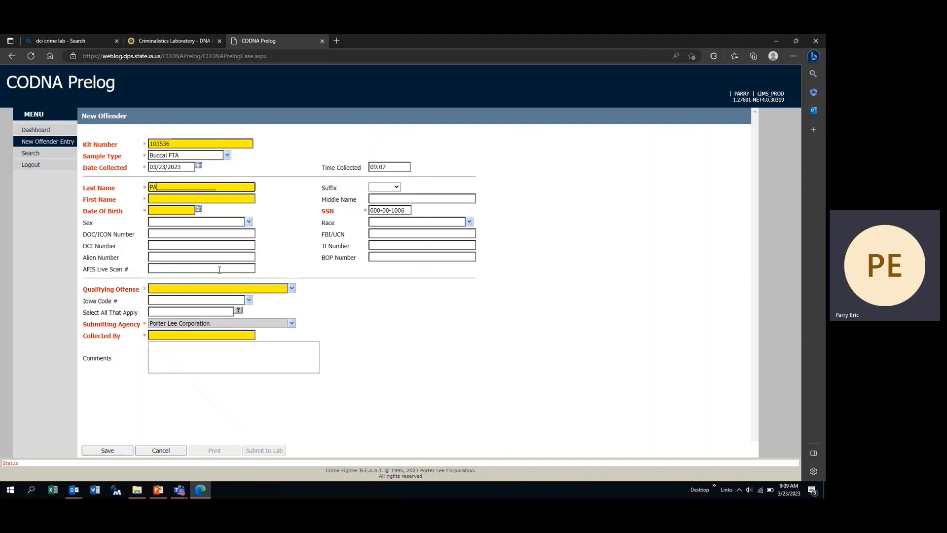
pyautogui.press('BackSpace')
pyautogui.write('OTATO')
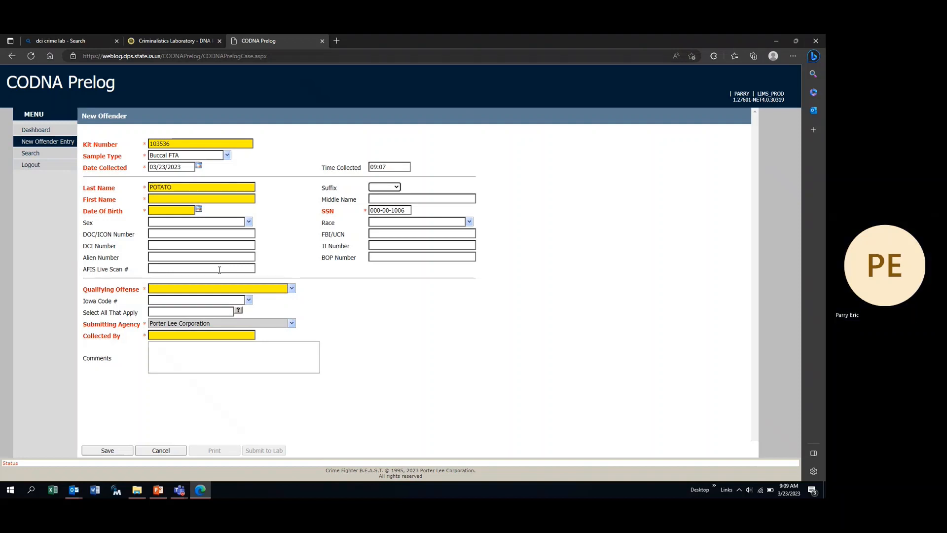
pyautogui.press('Tab')
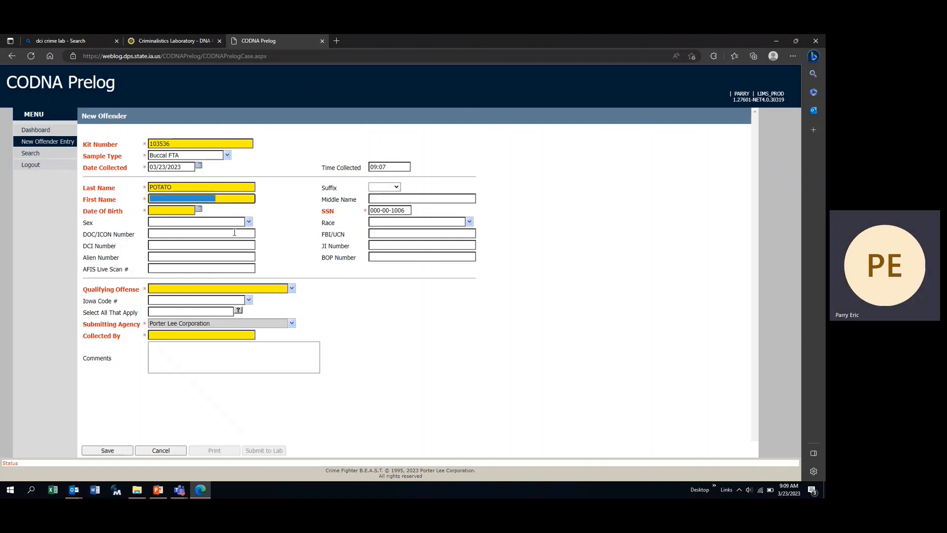
pyautogui.write('SPUD')
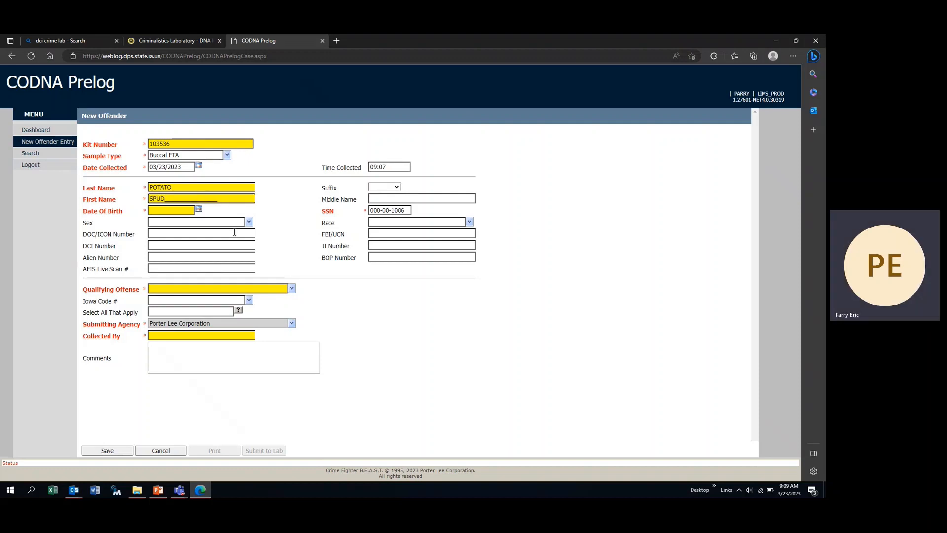
pyautogui.press('Tab')
# - Enter the offender's date of birth as 03/23/2023
pyautogui.click(159, 213)
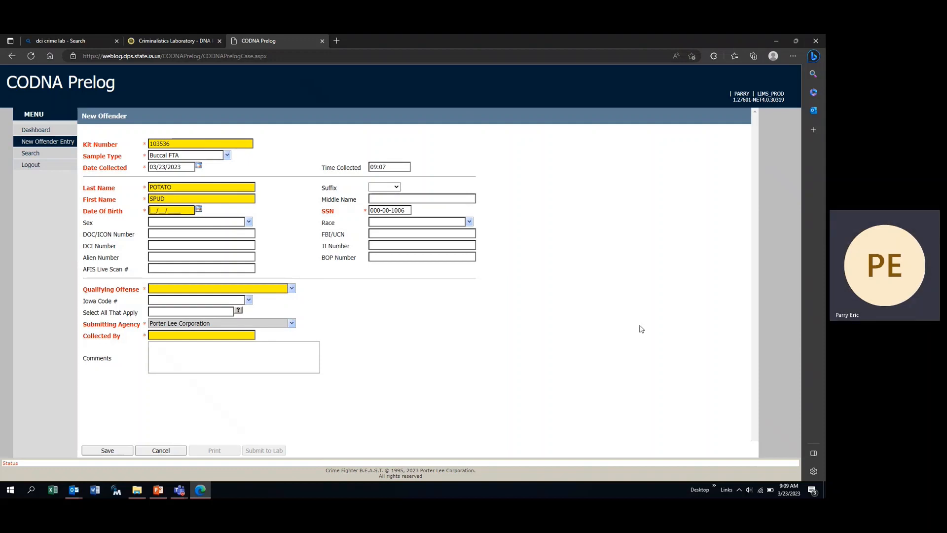
pyautogui.write('03/23/2023')
pyautogui.click(206, 232)
pyautogui.click(202, 244)
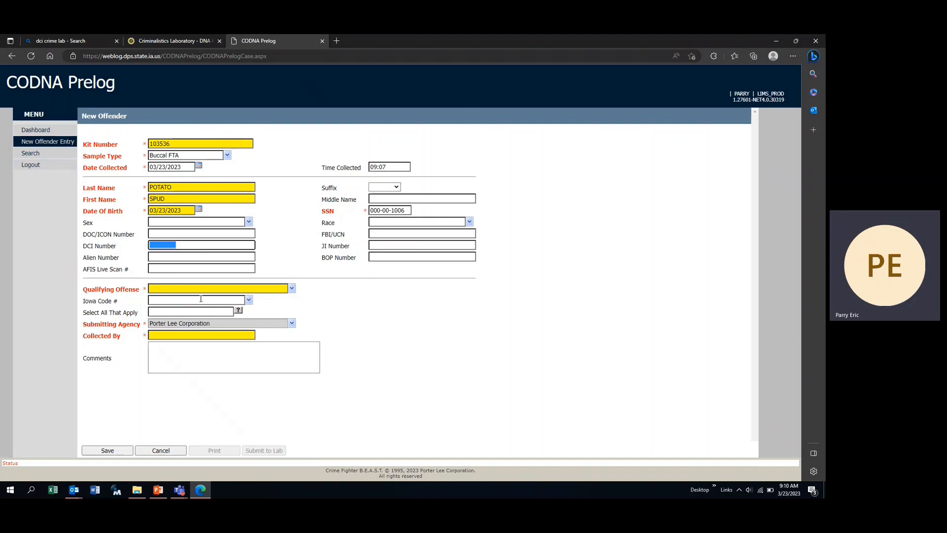
pyautogui.click(291, 289)
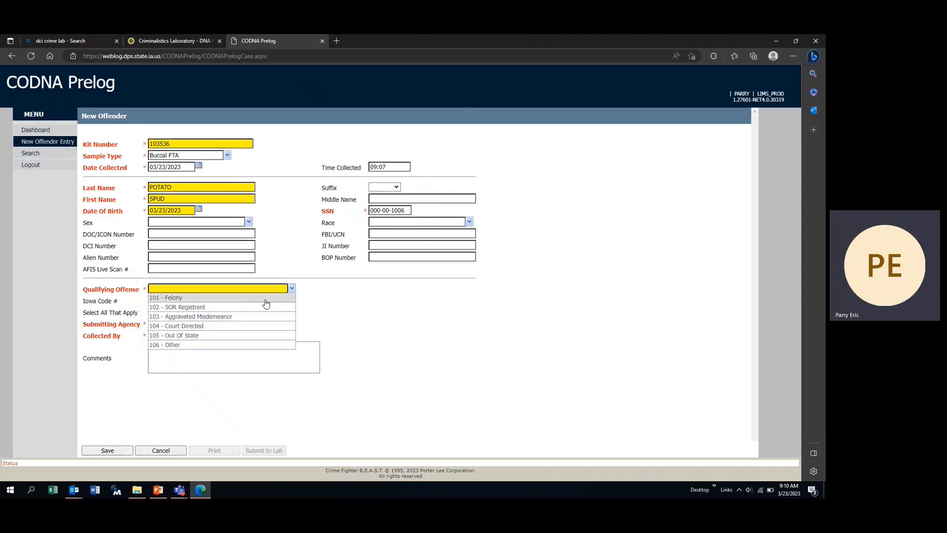
# - Set Qualifying Offense to 101 - Felony with Court Order, Other and Probation as reasons
pyautogui.click(212, 298)
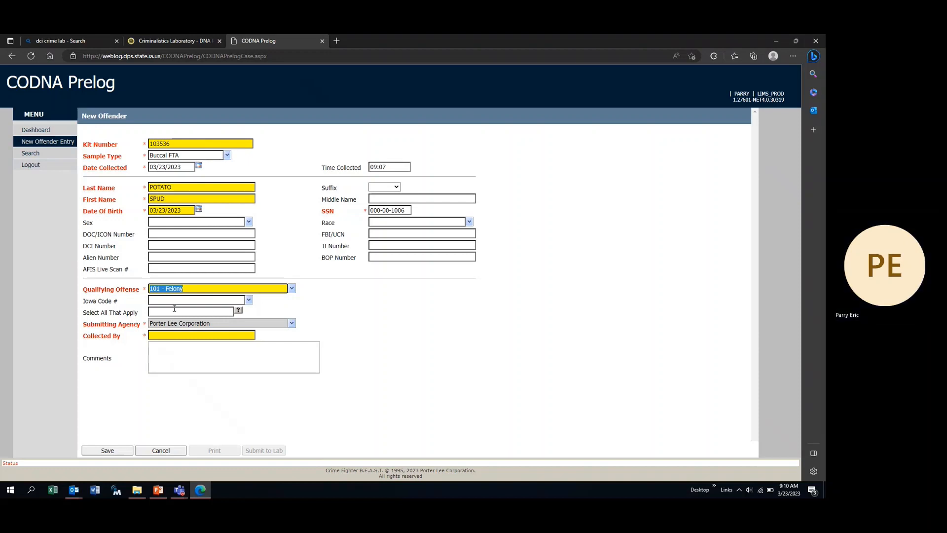
pyautogui.click(239, 312)
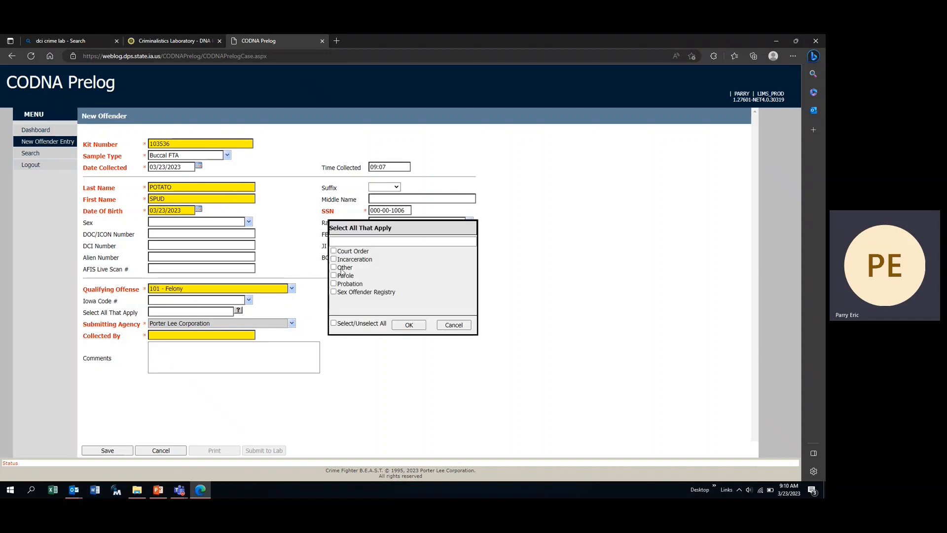
pyautogui.click(334, 251)
pyautogui.click(333, 267)
pyautogui.click(334, 283)
pyautogui.click(408, 325)
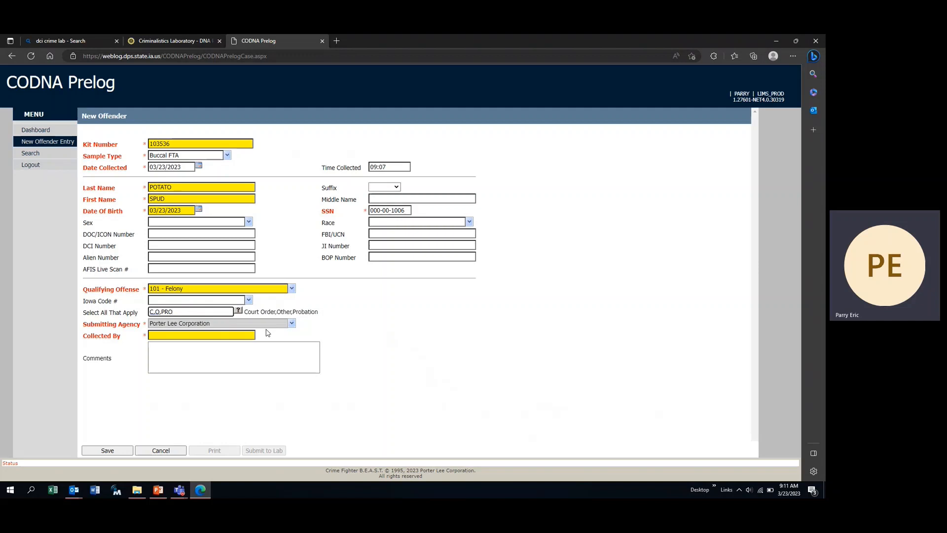
# - Fill in the collector's name under Collected By, then save the kit 103536 record
pyautogui.click(174, 339)
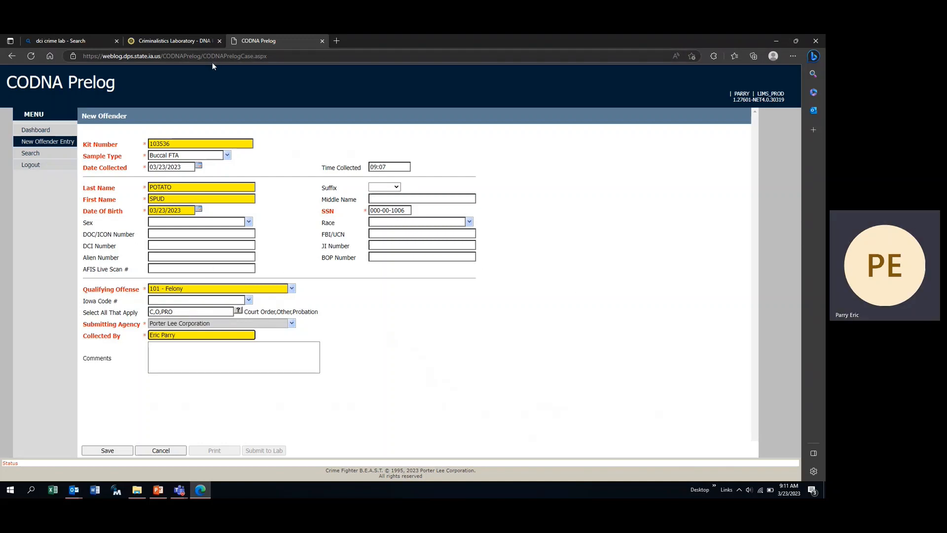
pyautogui.click(120, 451)
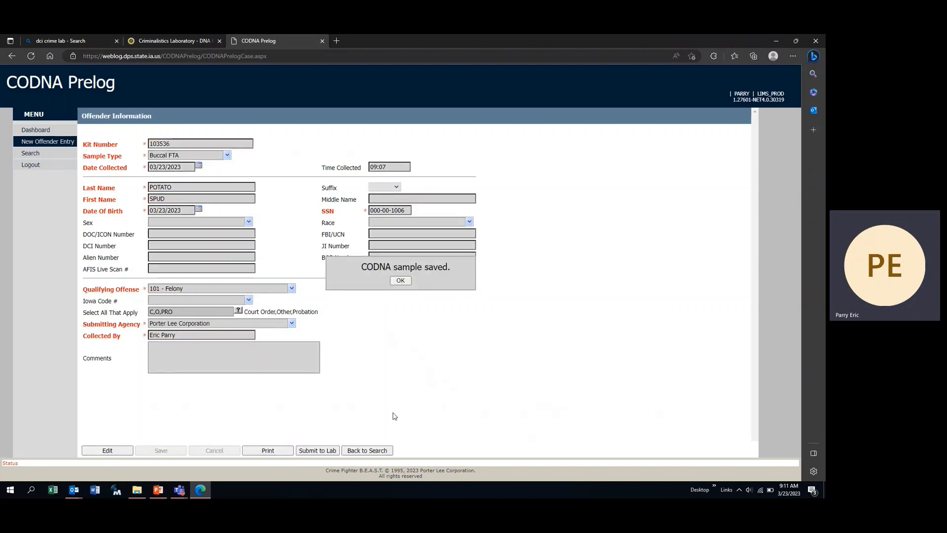
pyautogui.click(401, 280)
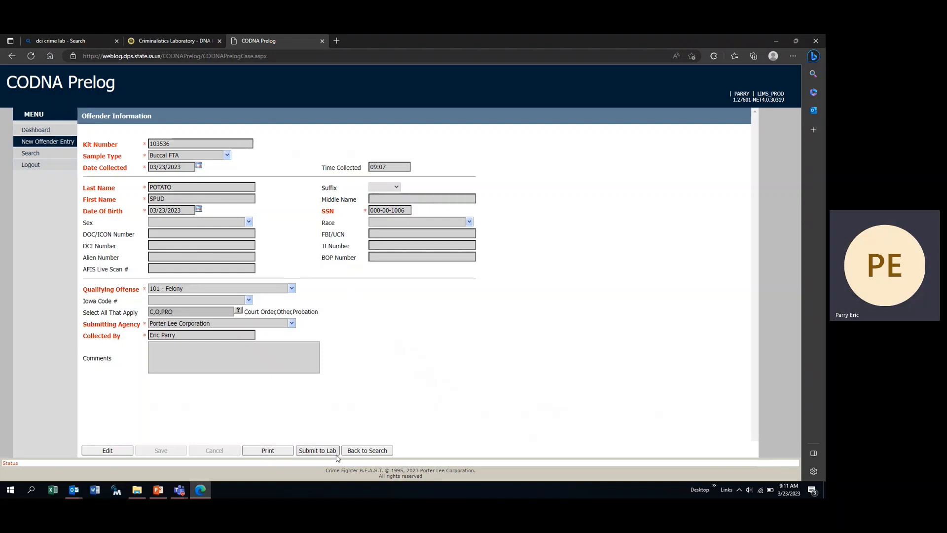
pyautogui.click(269, 451)
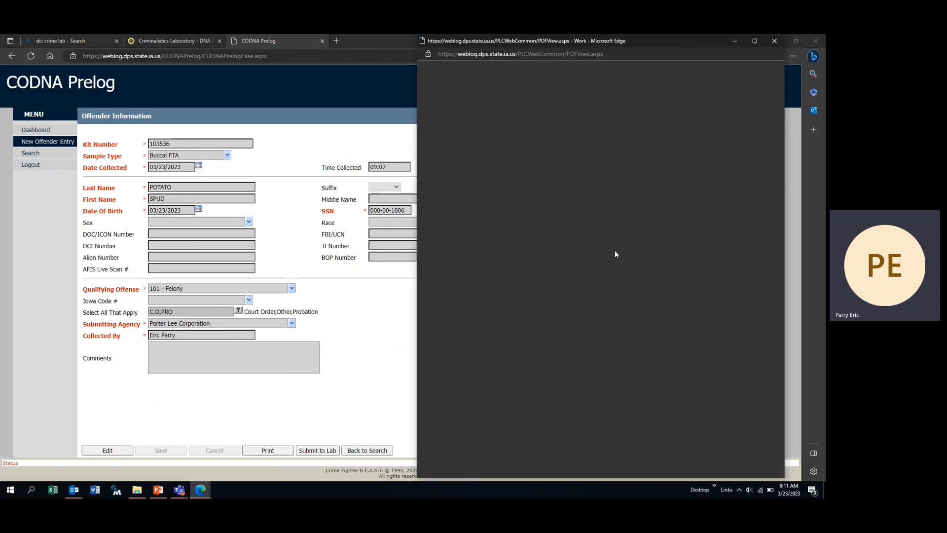
pyautogui.scroll(-2, 622, 186)
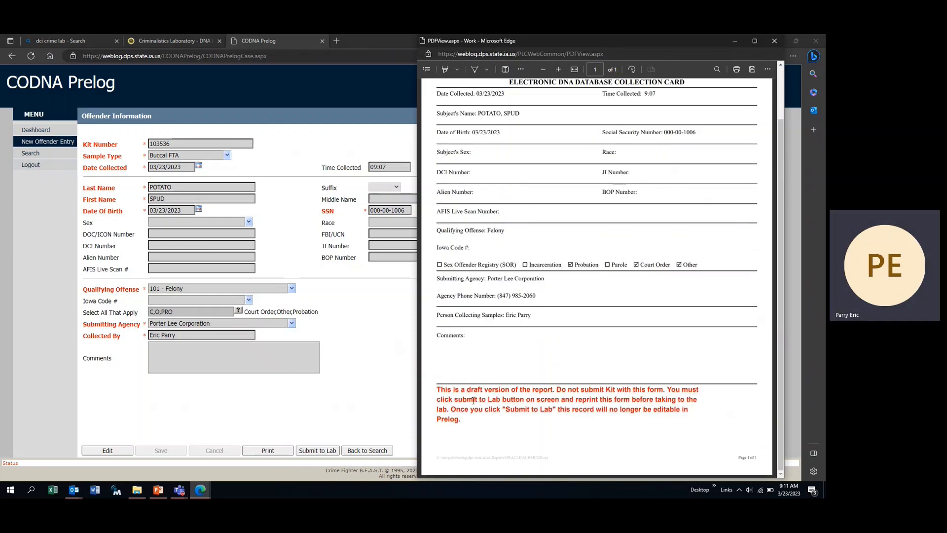
pyautogui.scroll(2, 713, 421)
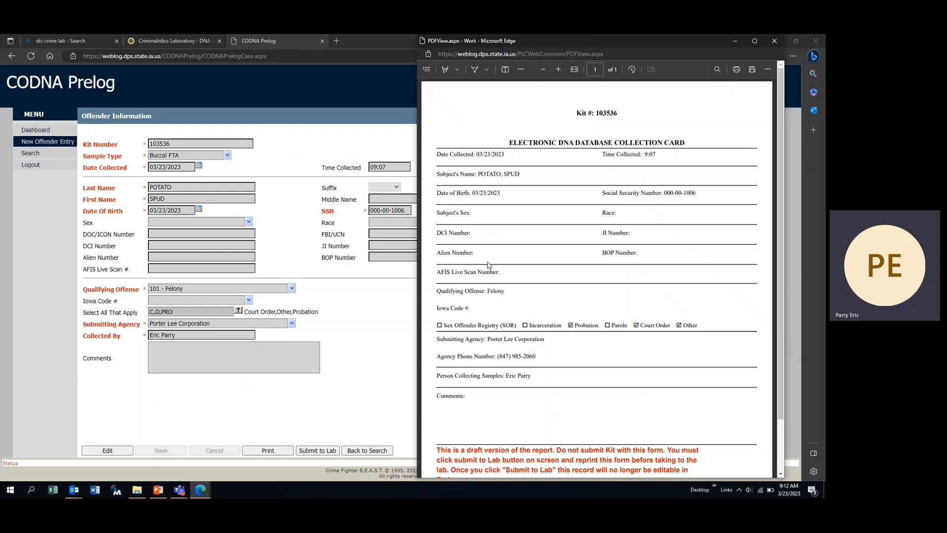
pyautogui.click(773, 43)
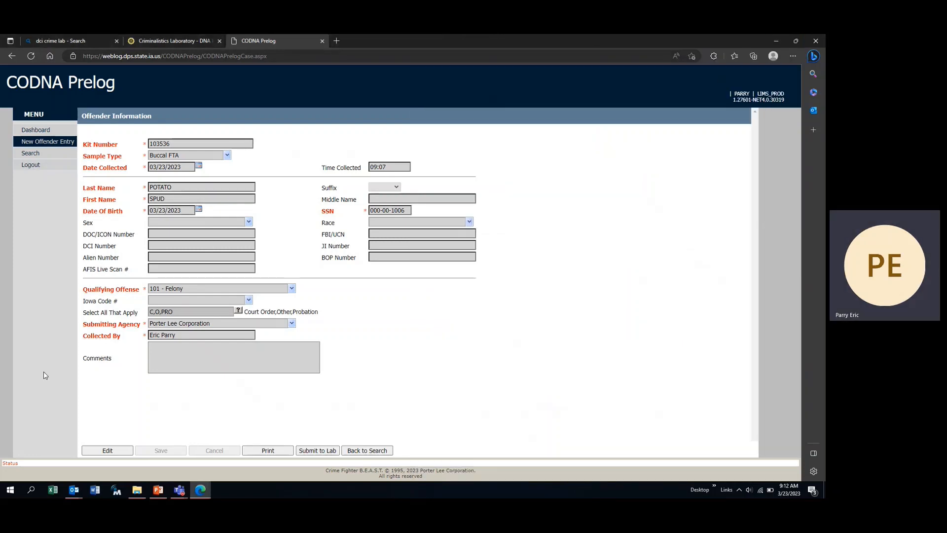
# - Submit kit 103536 to the lab, confirm the approval, then print and review its barcoded collection card
pyautogui.click(325, 451)
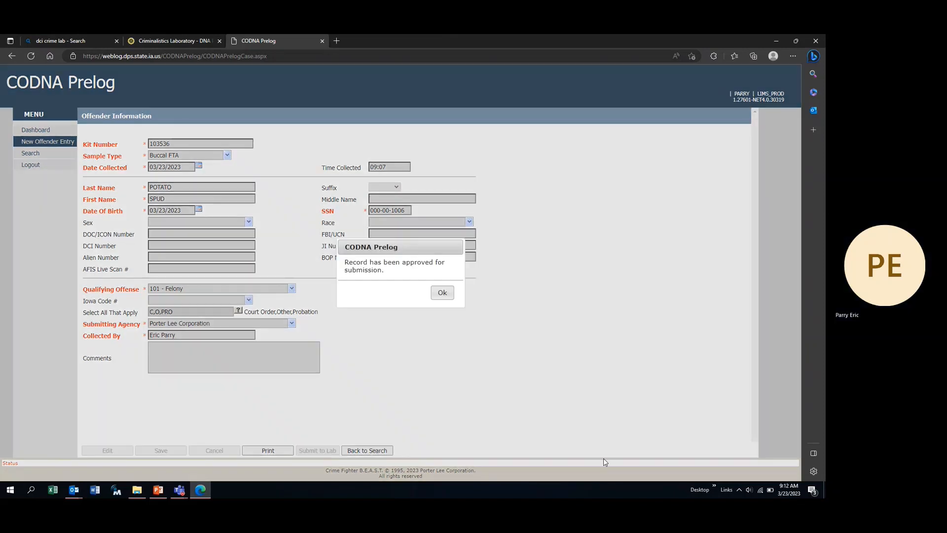
pyautogui.click(443, 292)
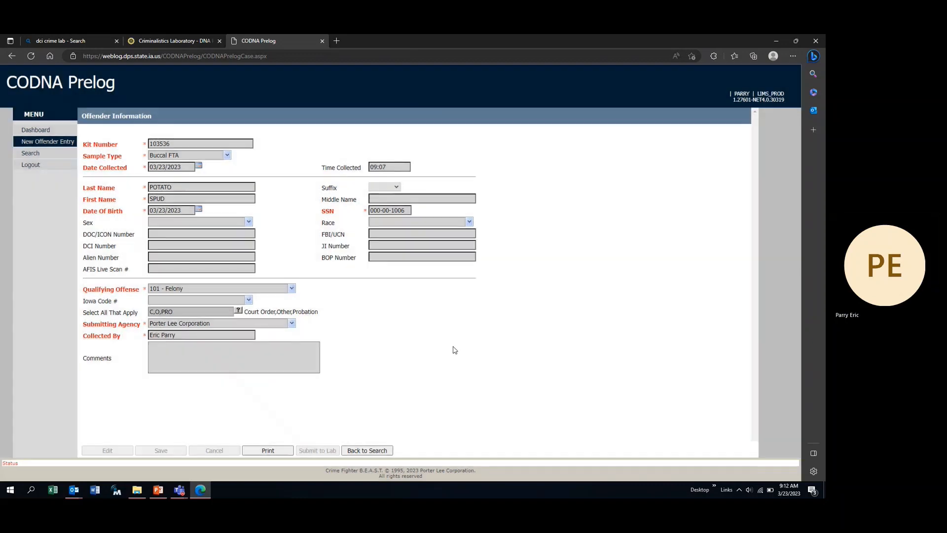
pyautogui.click(269, 450)
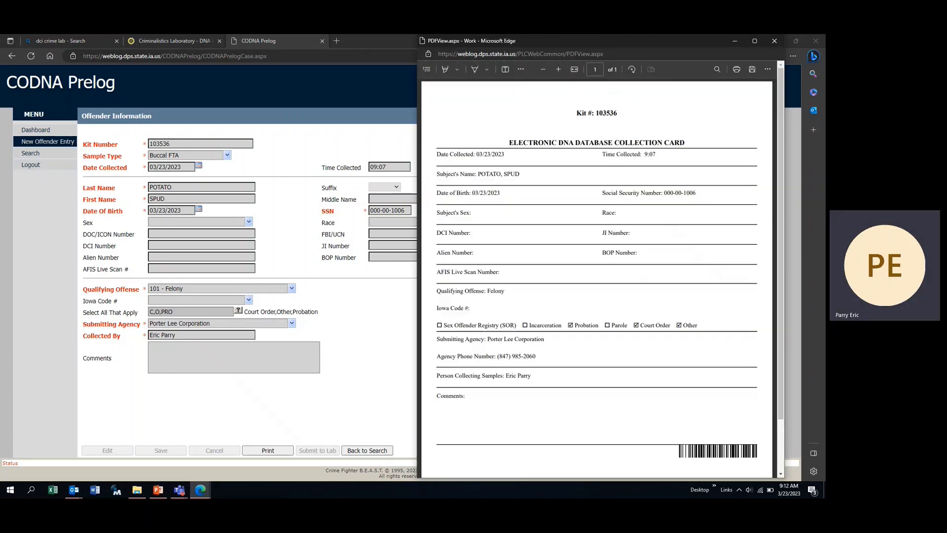
pyautogui.scroll(-1, 695, 325)
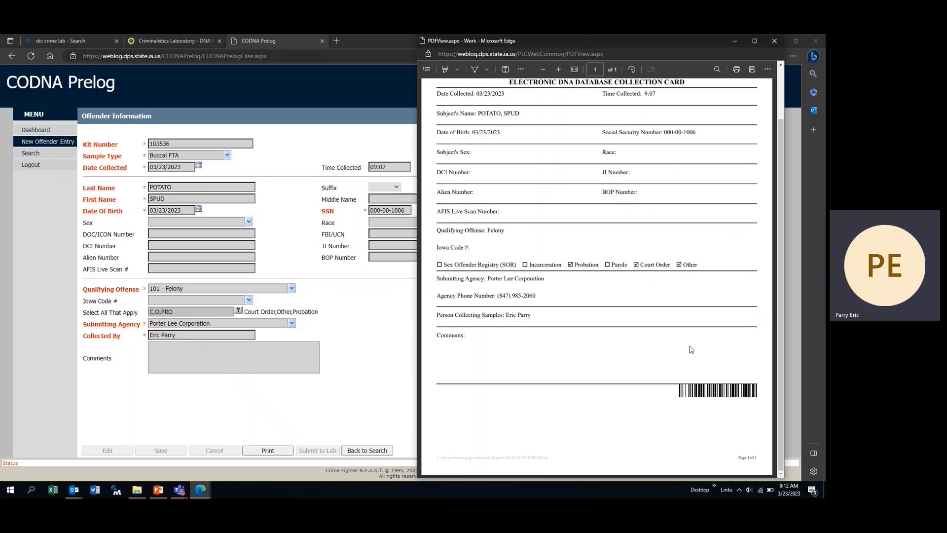
pyautogui.scroll(2, 561, 296)
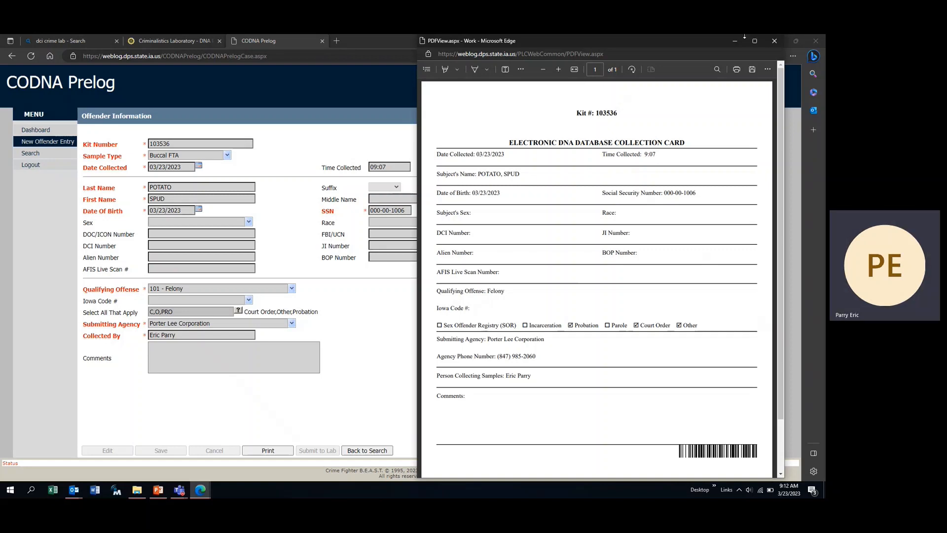
pyautogui.click(779, 42)
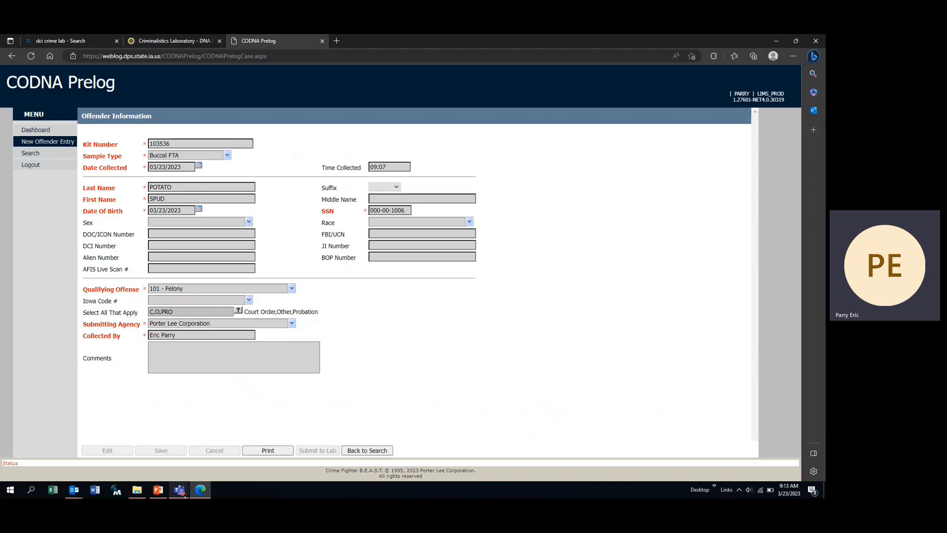
# - Briefly present slide 70 as a slide show, then show the DCI Criminalistics Laboratory page in Edge
pyautogui.click(158, 490)
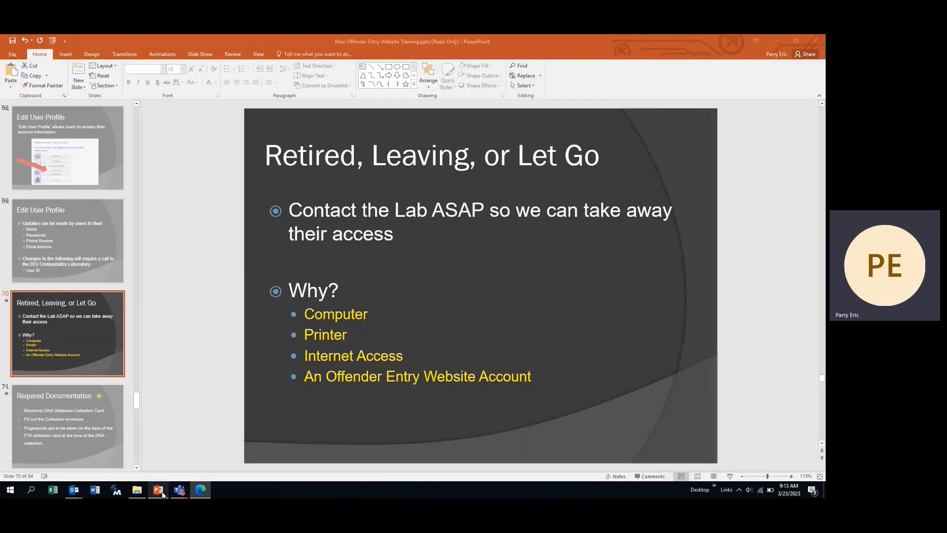
pyautogui.click(730, 476)
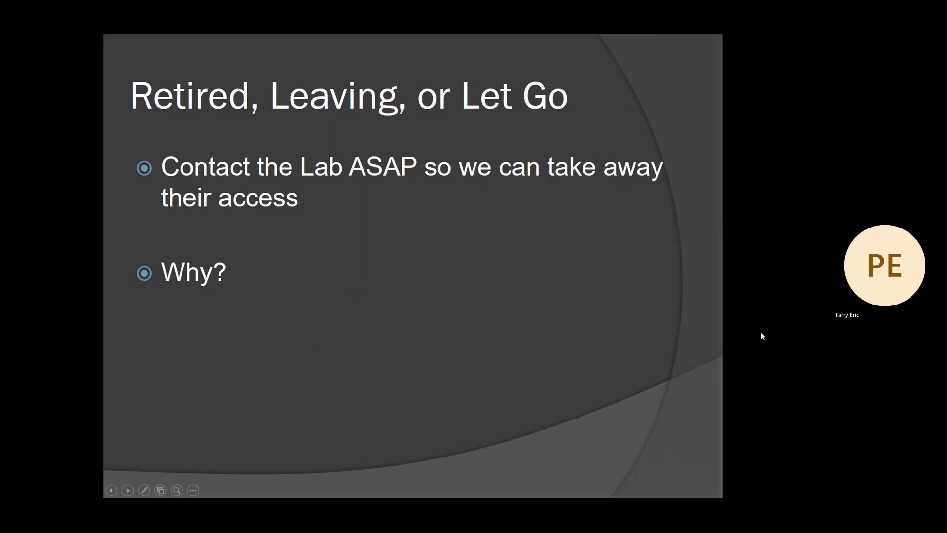
pyautogui.press('Escape')
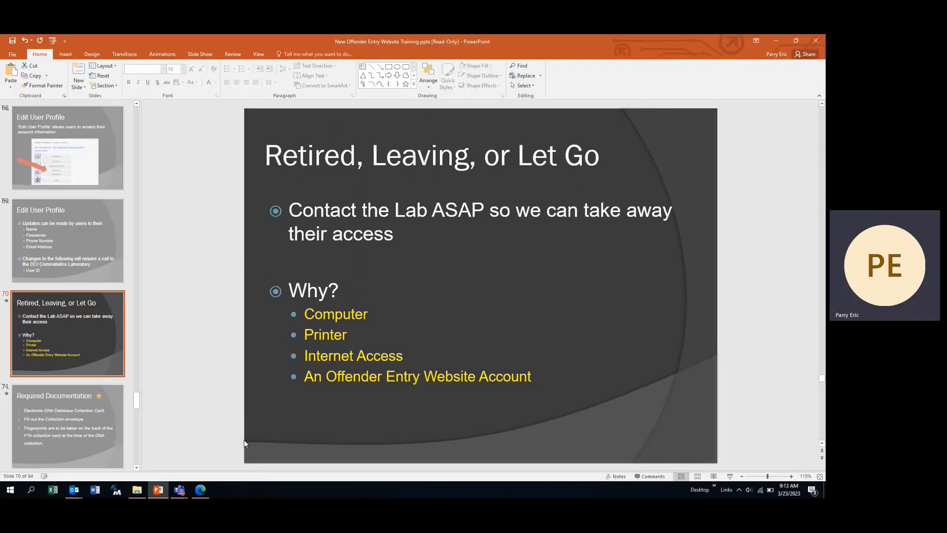
pyautogui.click(200, 490)
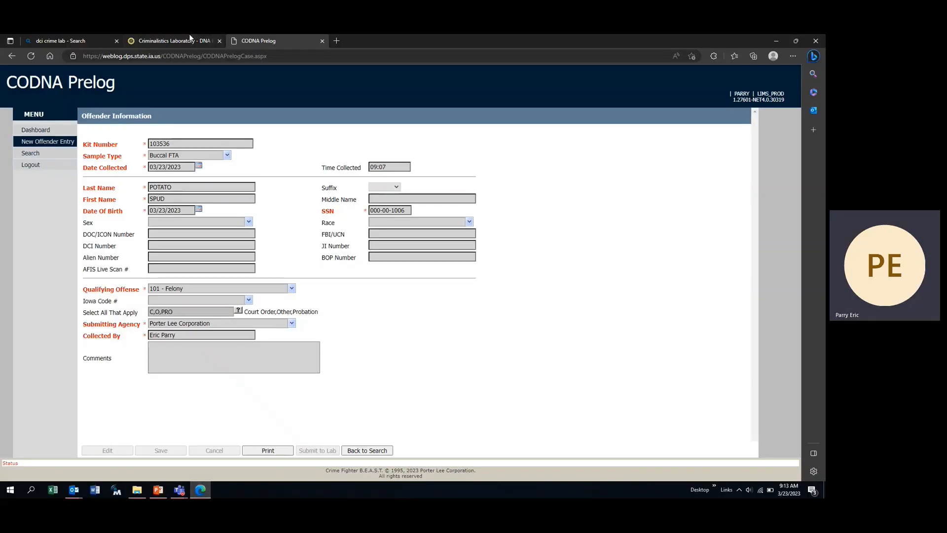
pyautogui.click(165, 39)
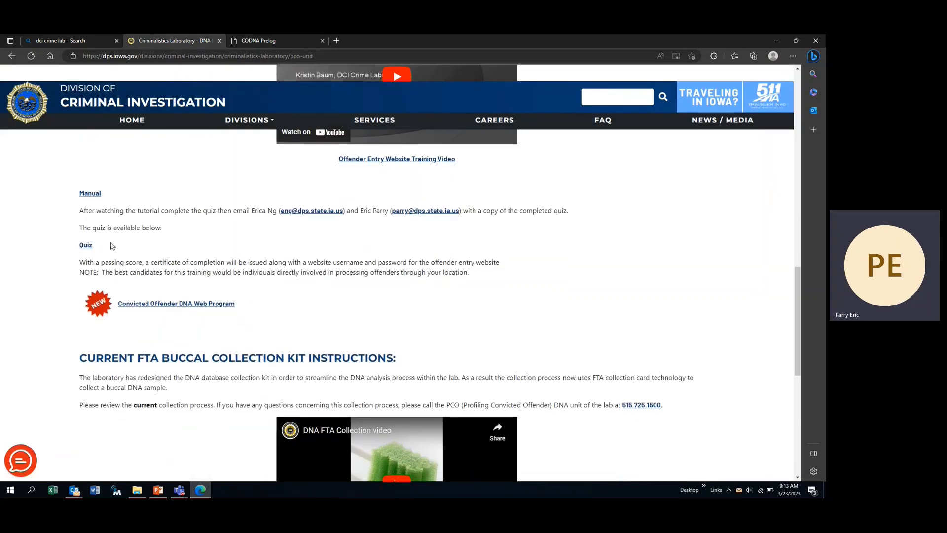
# - Review the Offender Entry Website Quiz PDF, close it, and return to PowerPoint slide 70
pyautogui.click(87, 246)
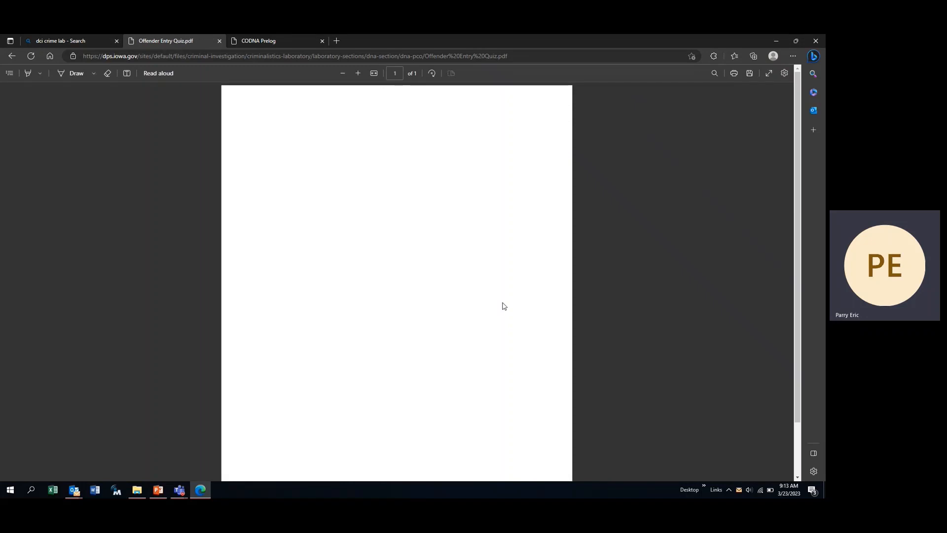
pyautogui.scroll(-2, 335, 290)
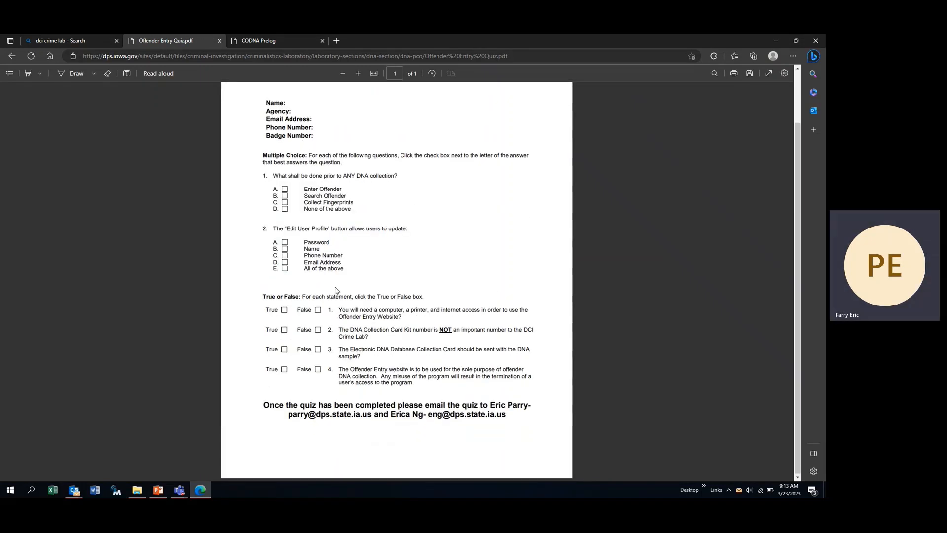
pyautogui.scroll(2, 335, 290)
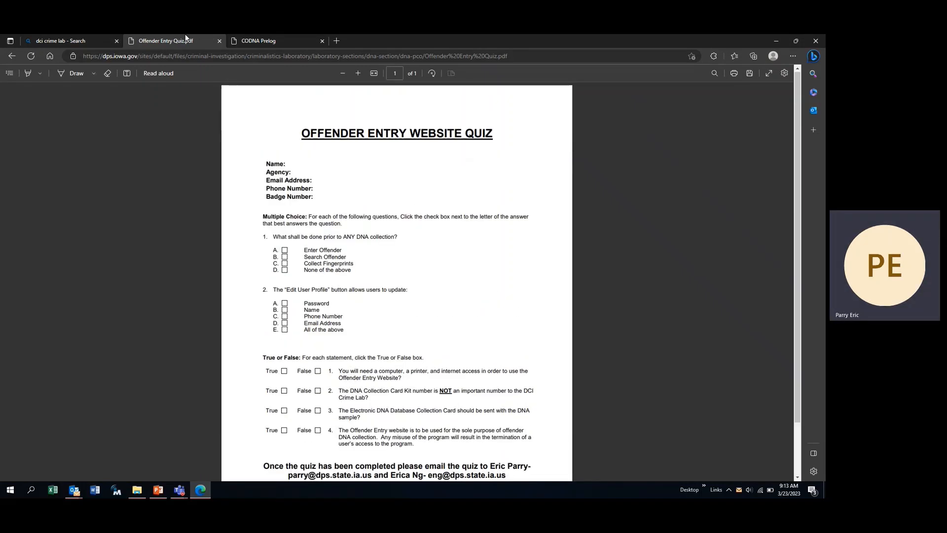
pyautogui.click(219, 41)
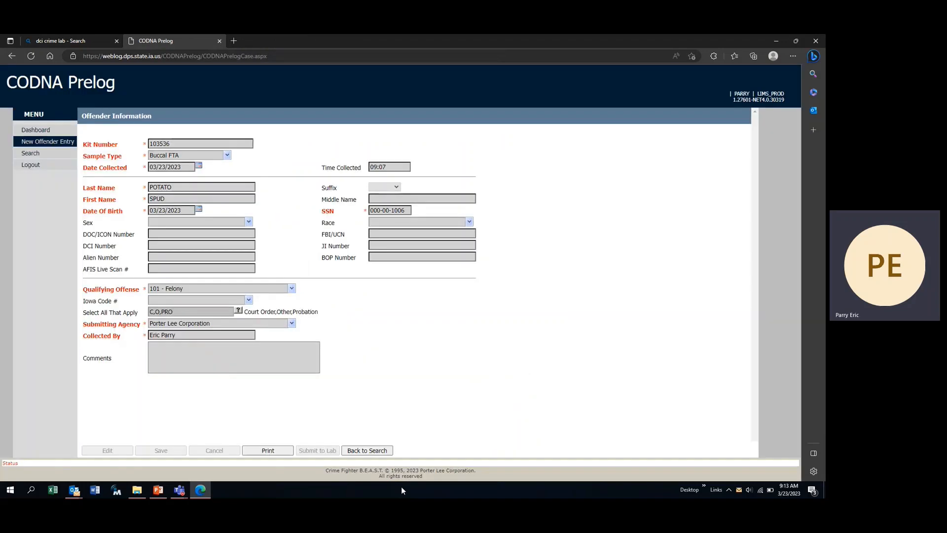
pyautogui.click(158, 489)
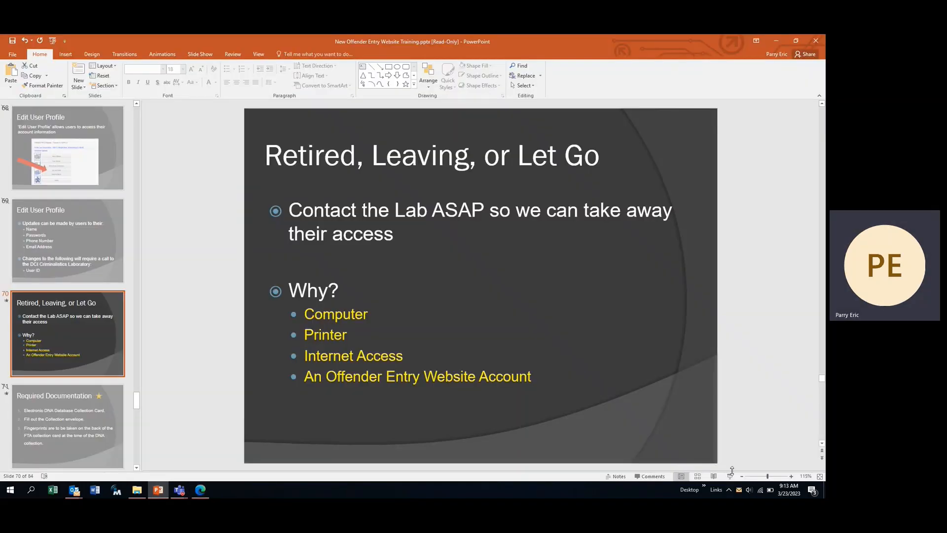